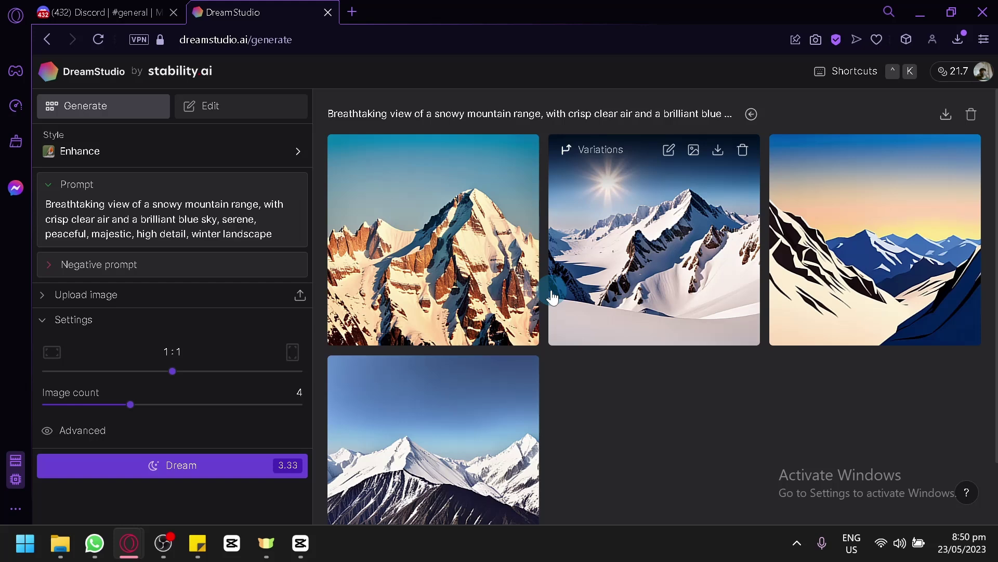
pyautogui.click(151, 11)
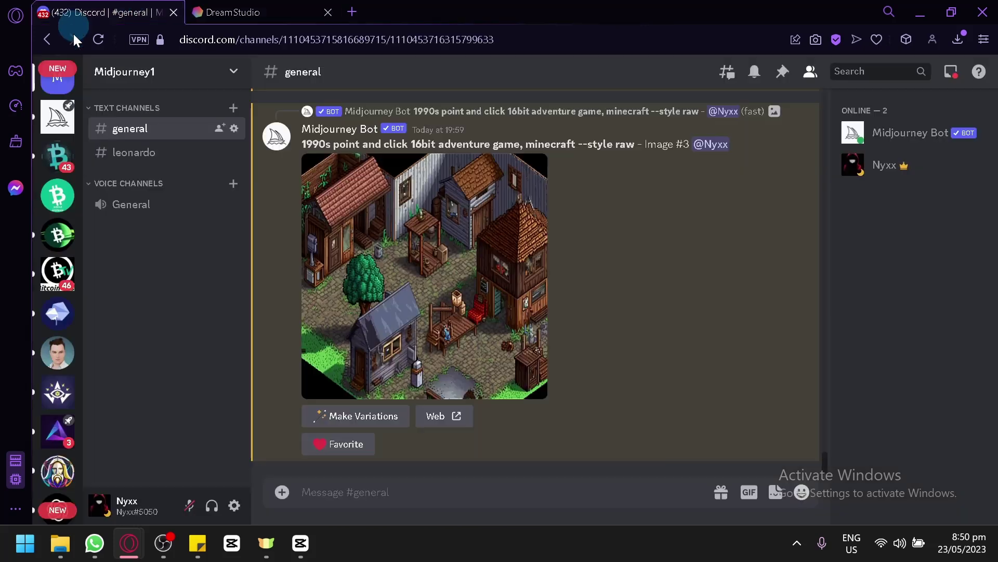
pyautogui.click(277, 7)
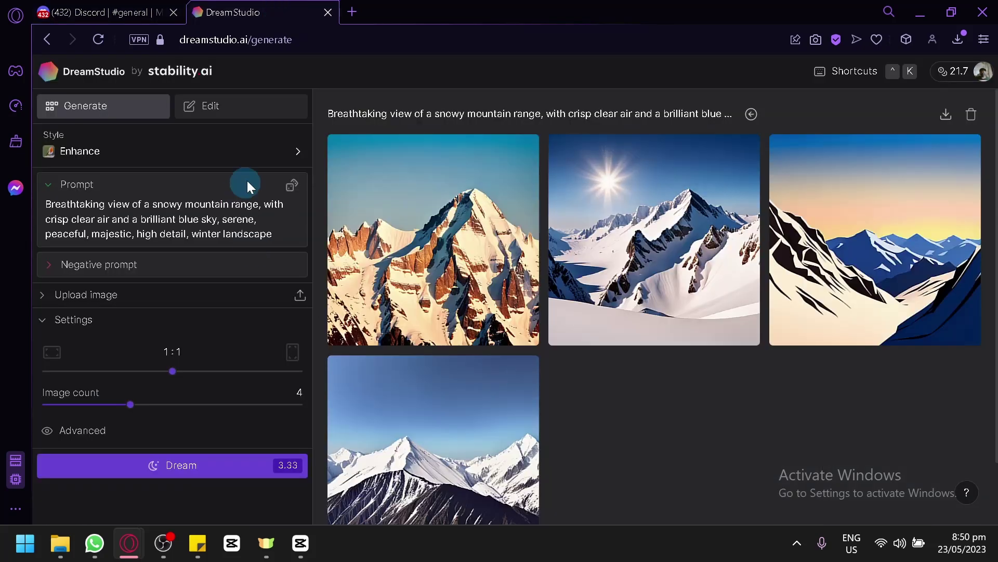
pyautogui.click(60, 7)
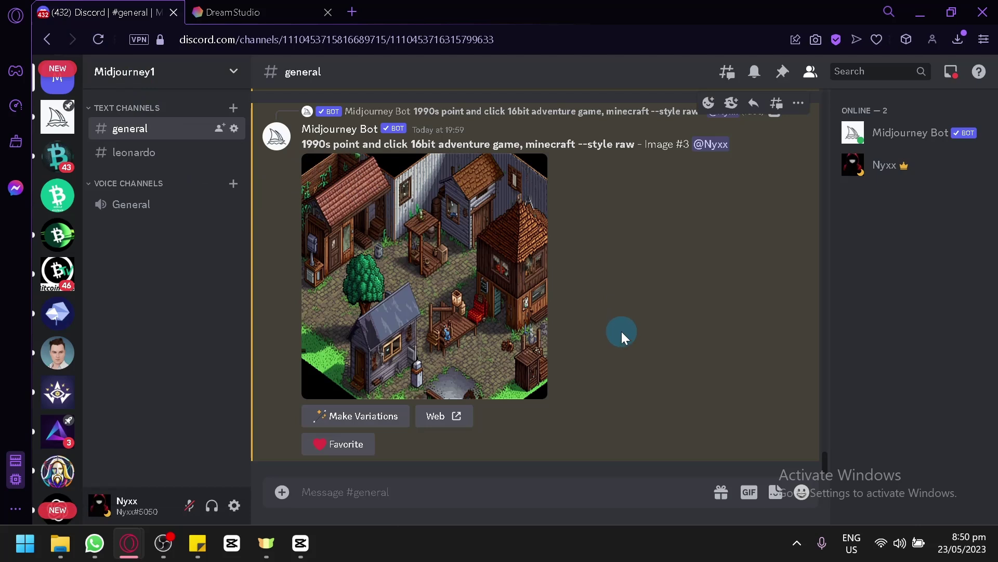
# - Open the prompts note in Sticky Notes, add a blank line at its start, and copy "High details, HD, realism, moon and earth"
pyautogui.moveTo(198, 522)
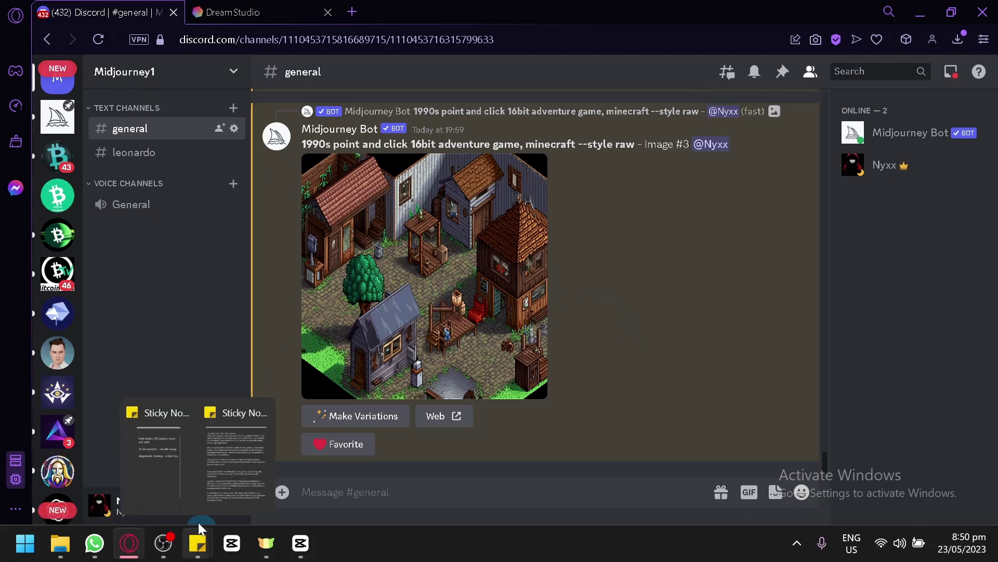
pyautogui.click(164, 470)
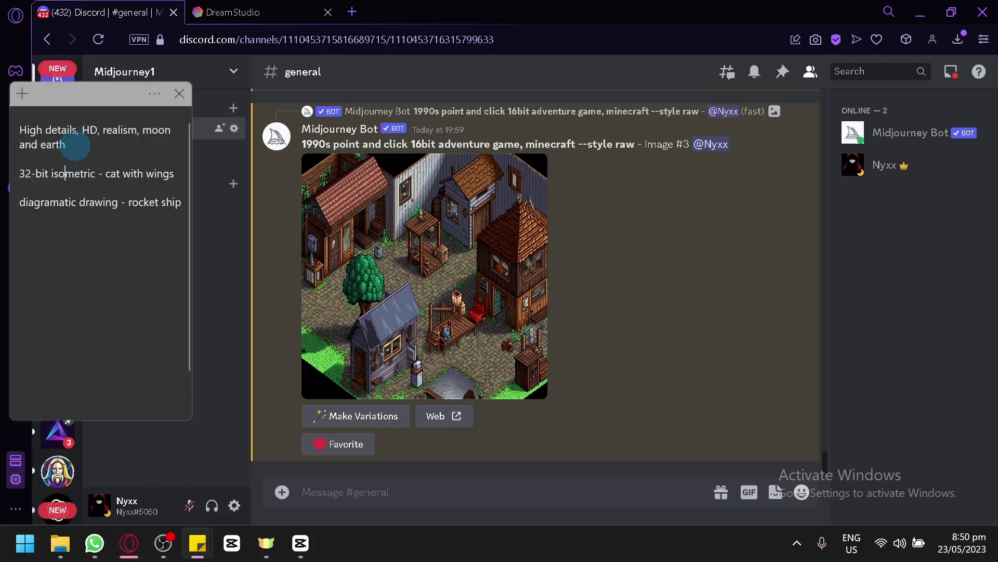
pyautogui.click(270, 11)
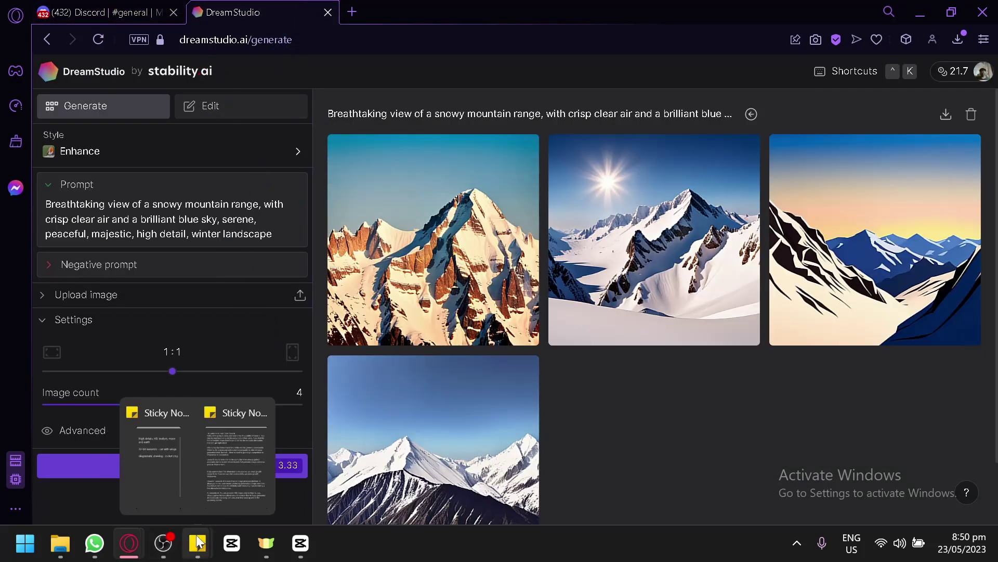
pyautogui.click(160, 458)
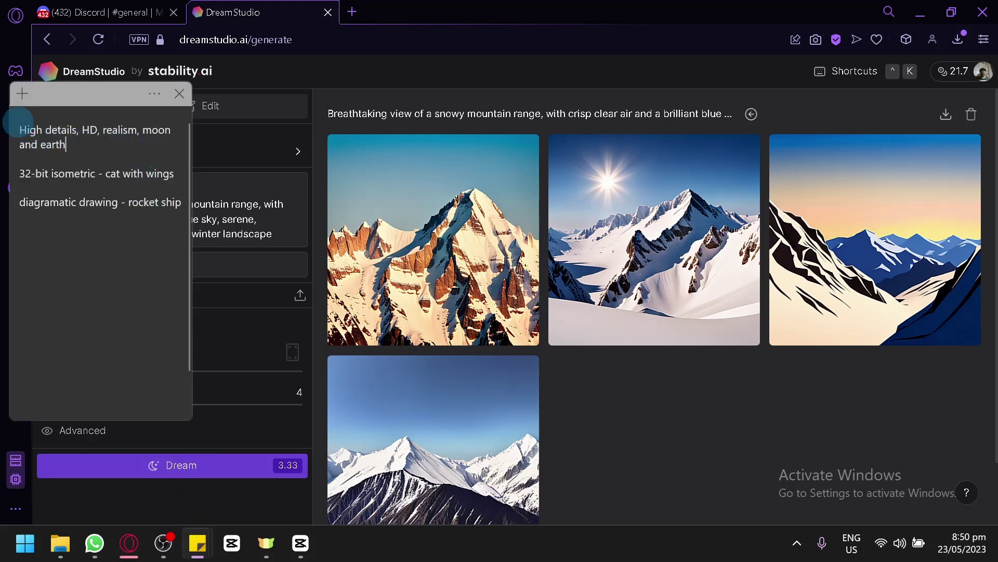
pyautogui.click(18, 121)
pyautogui.press('Return')
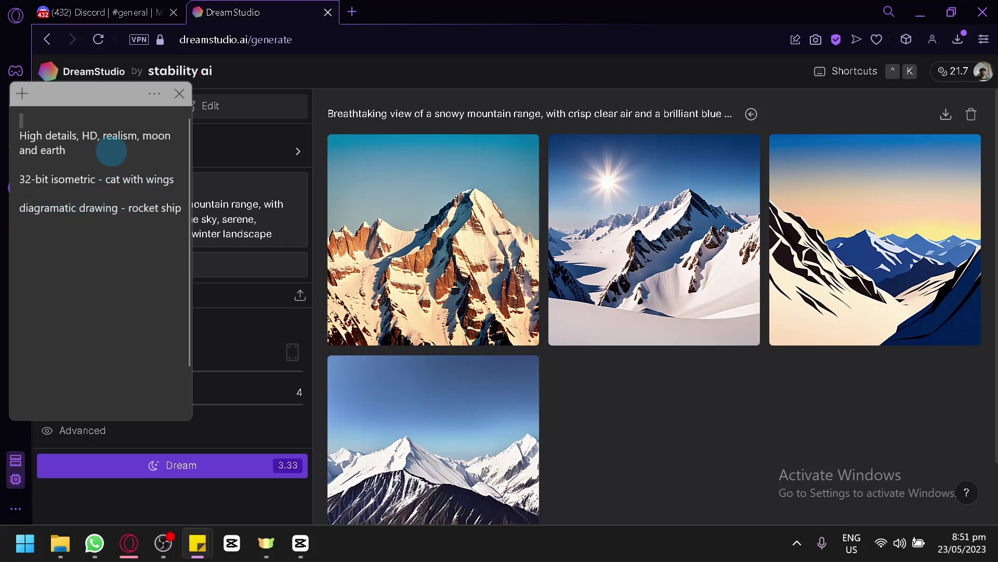
pyautogui.tripleClick(125, 150)
pyautogui.hotkey('ctrl', 'c')
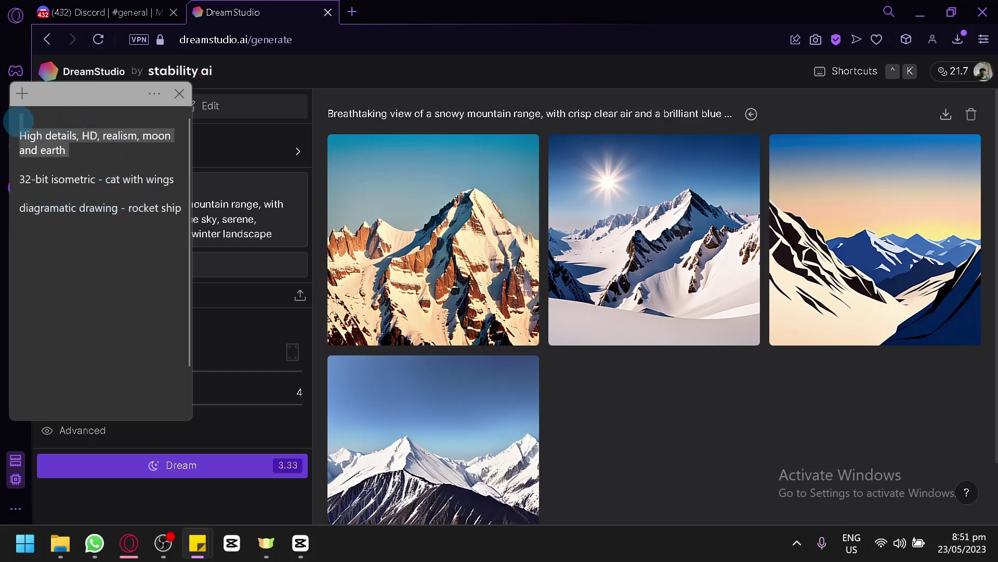
# - In the Discord general channel, run Midjourney's /settings command and select MJ version 5 with Style very high
pyautogui.click(130, 12)
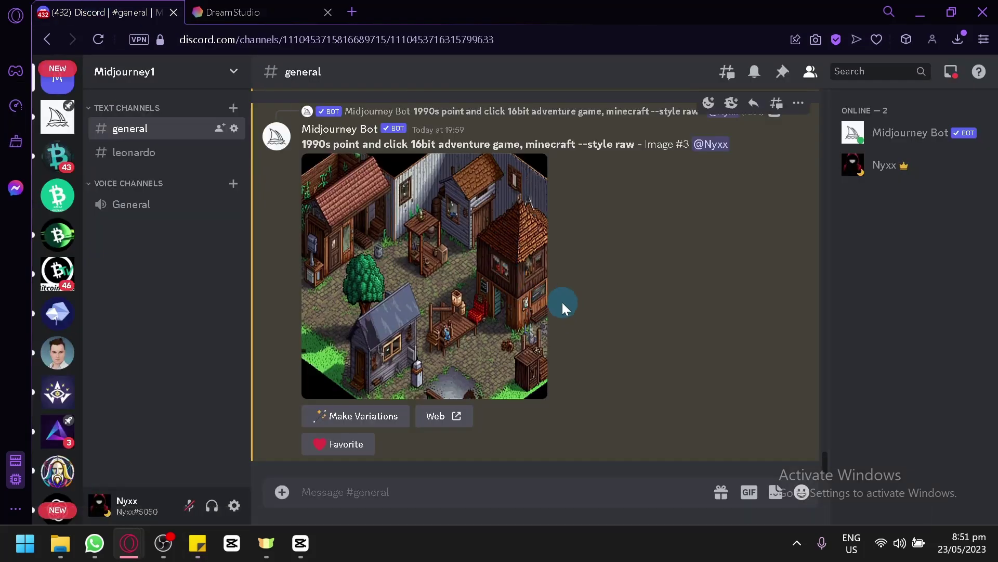
pyautogui.click(423, 473)
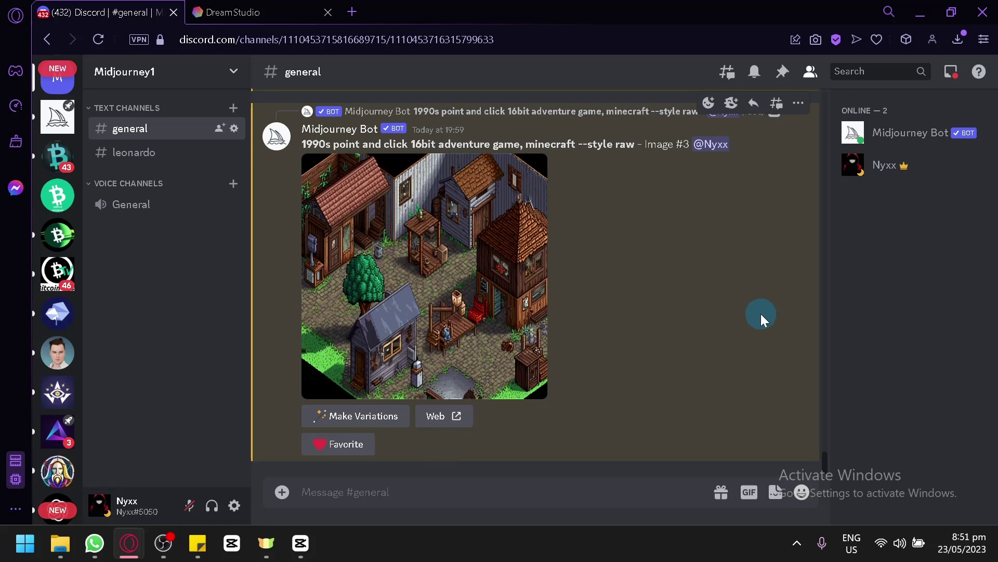
pyautogui.write('/settings')
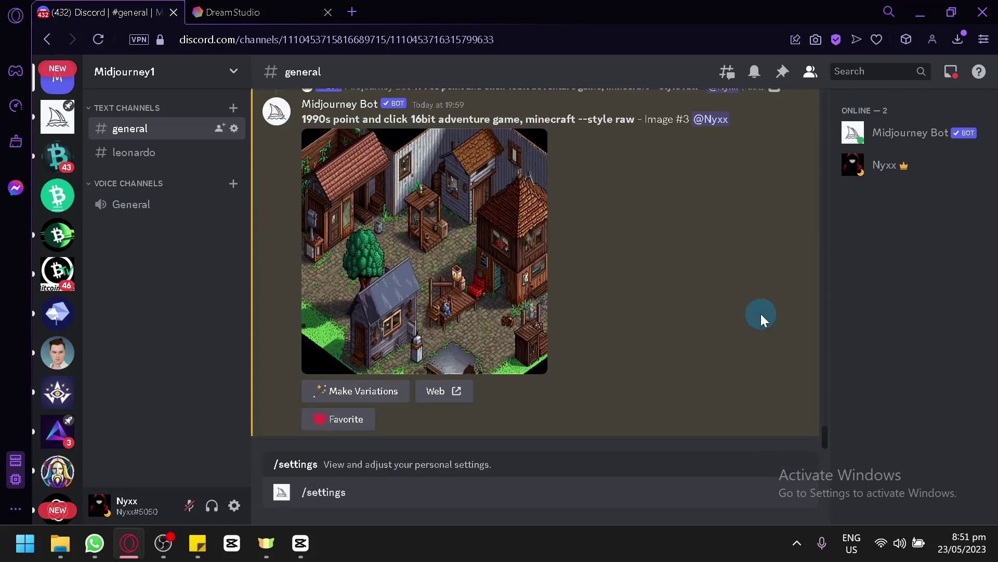
pyautogui.press('Return')
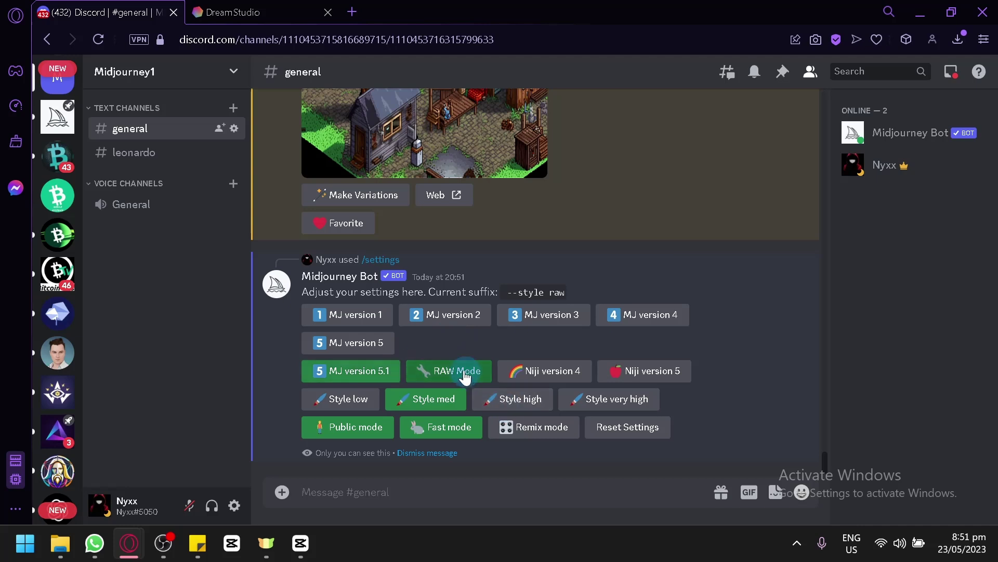
pyautogui.click(370, 347)
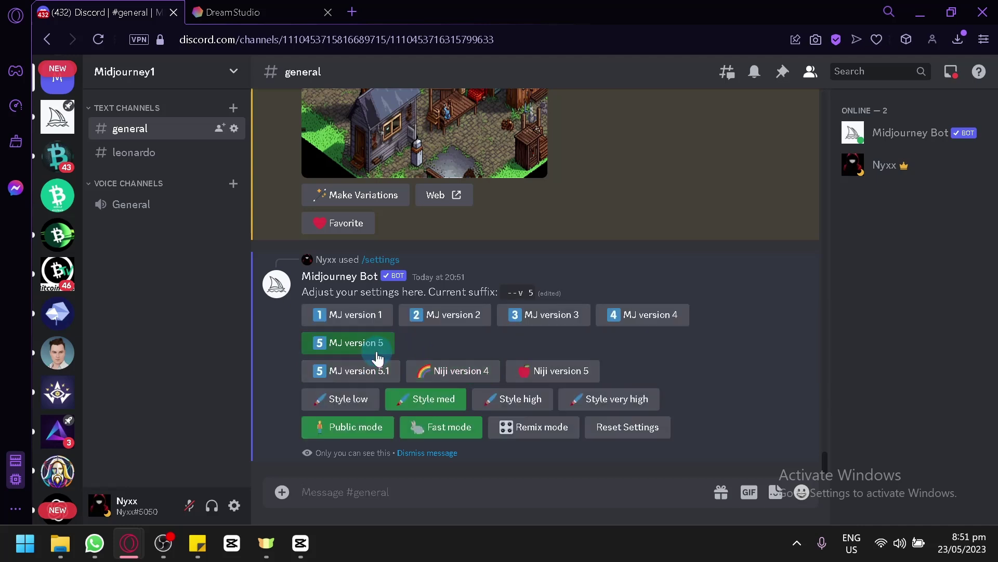
pyautogui.click(648, 400)
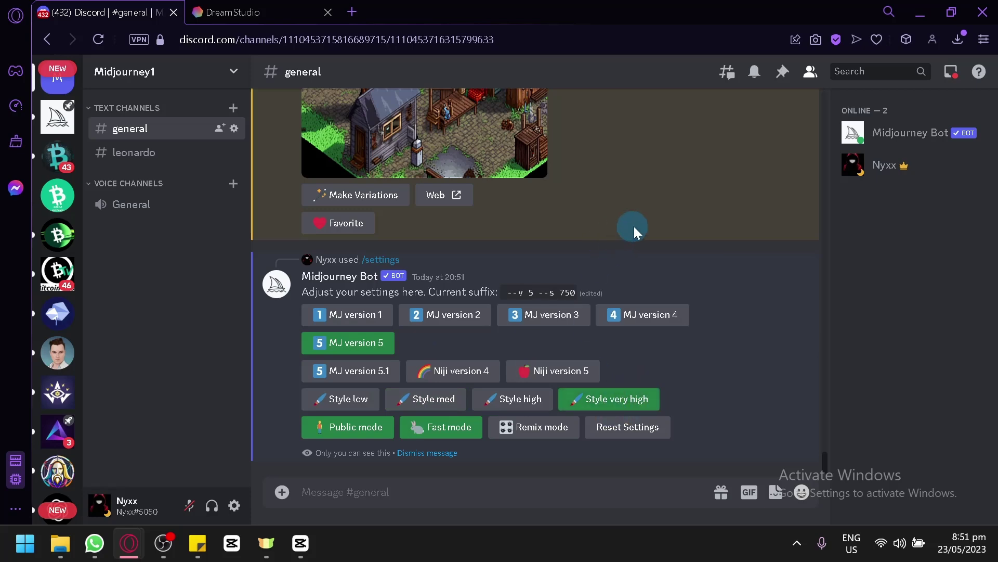
# - Submit an /imagine command in the Discord general channel with the copied prompt "High details, HD, realism, moon and earth"
pyautogui.click(249, 12)
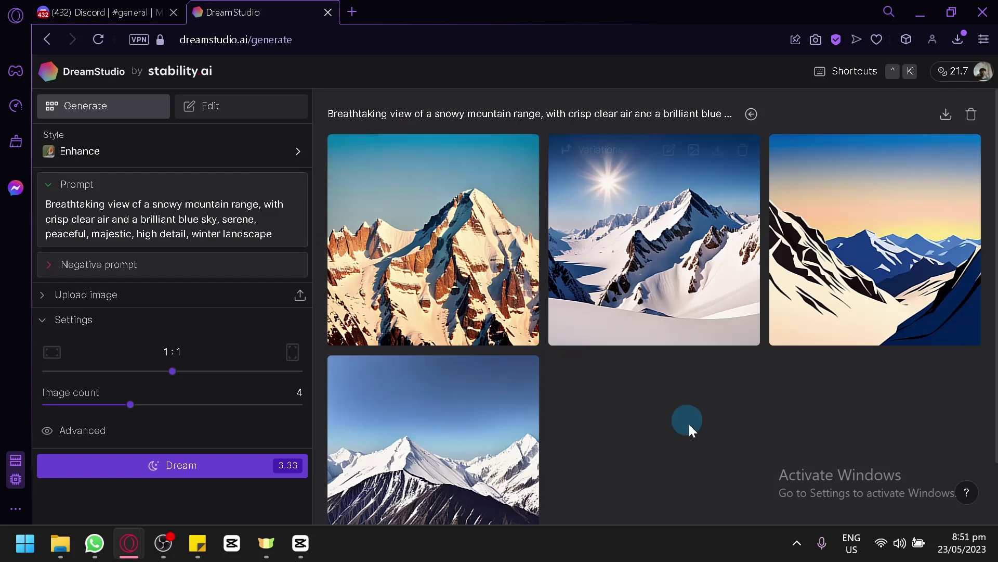
pyautogui.click(138, 8)
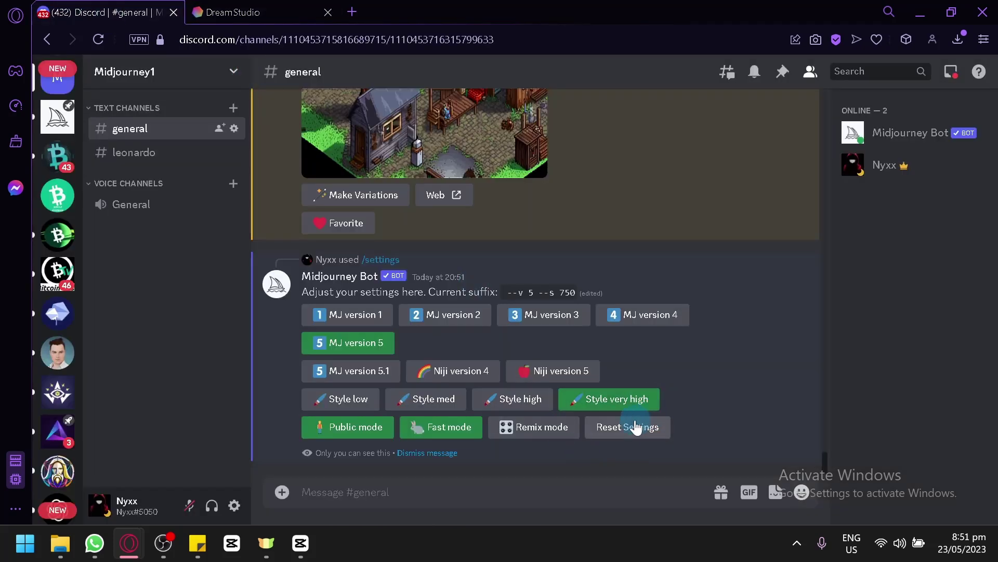
pyautogui.click(636, 496)
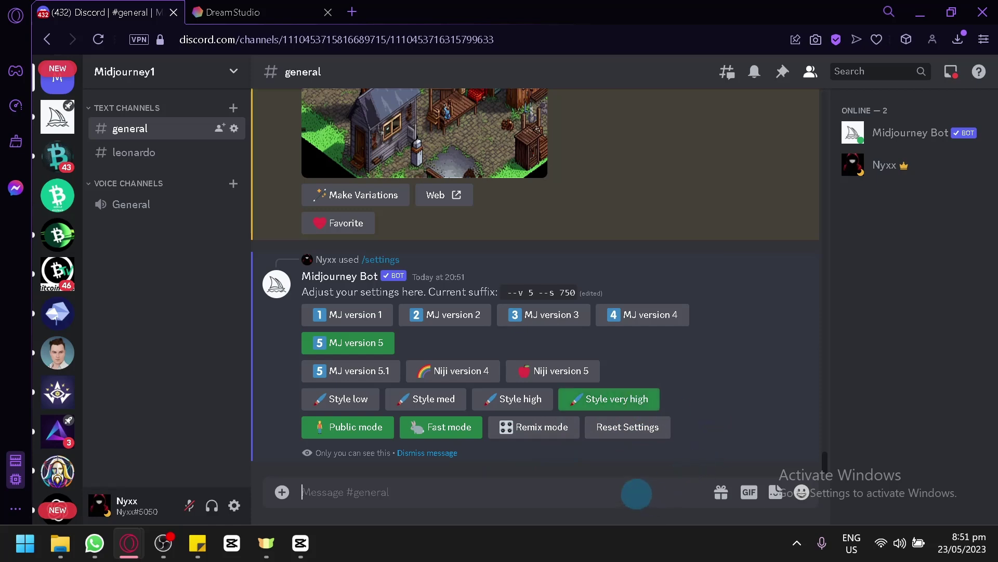
pyautogui.write('/im')
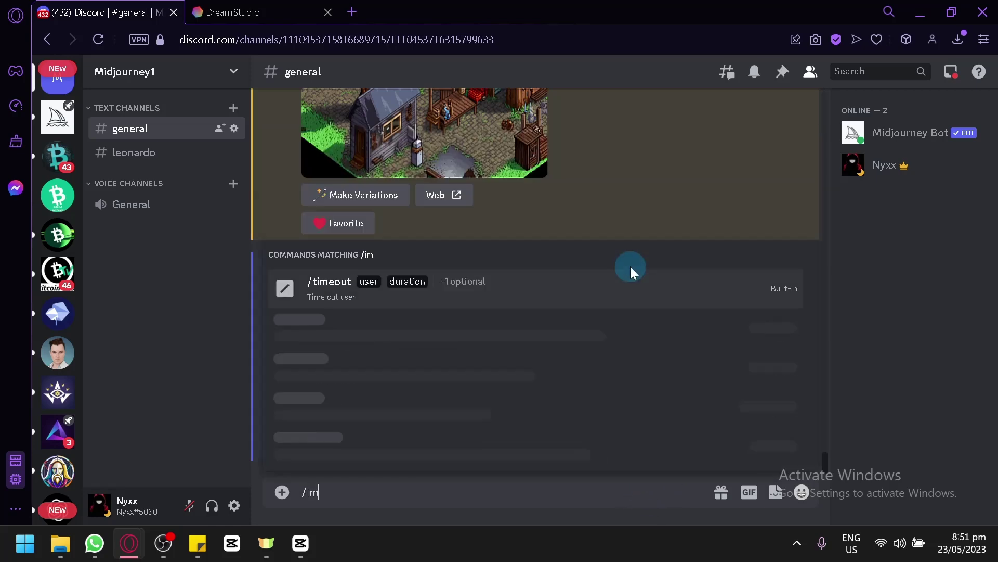
pyautogui.press('Tab')
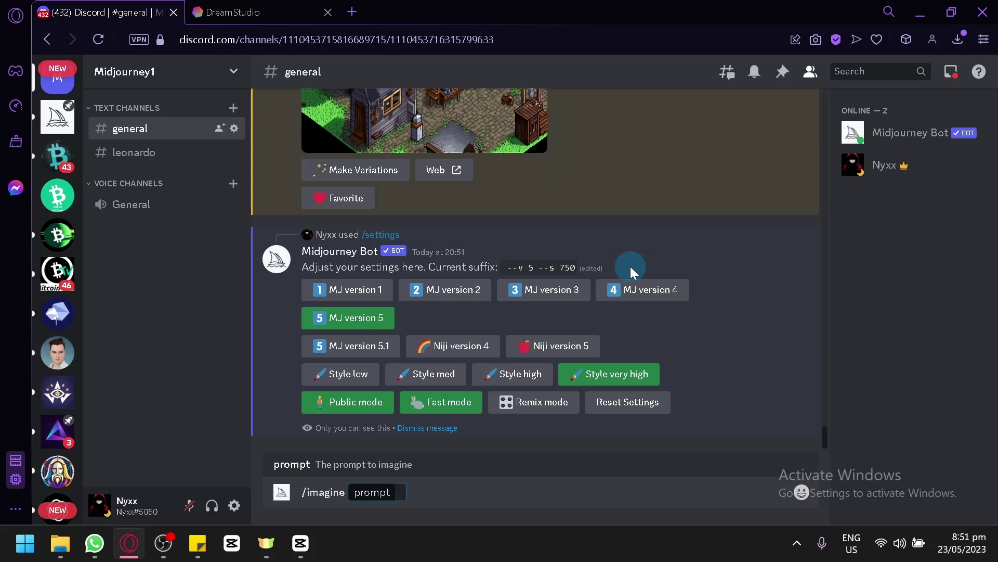
pyautogui.hotkey('ctrl', 'v')
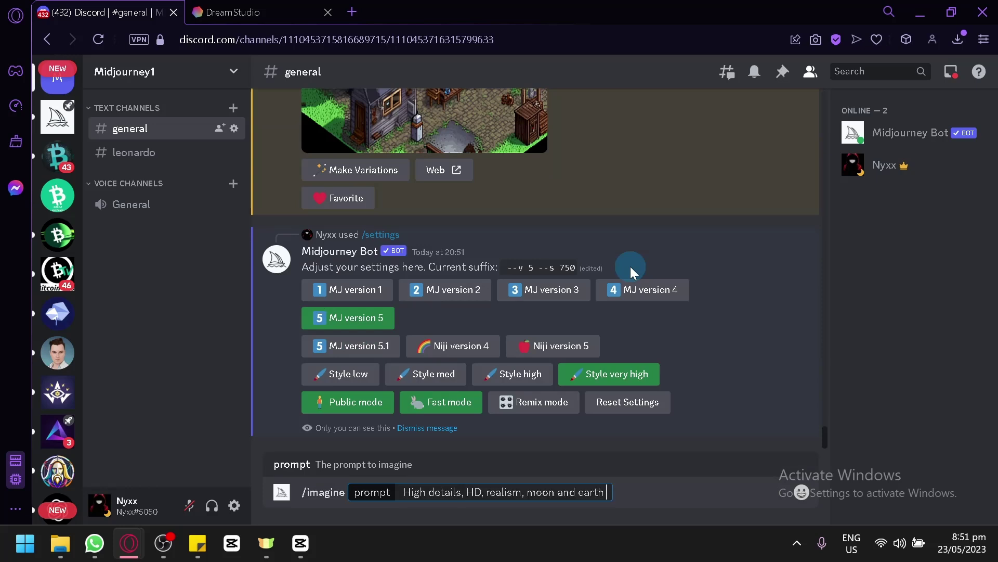
pyautogui.press('Return')
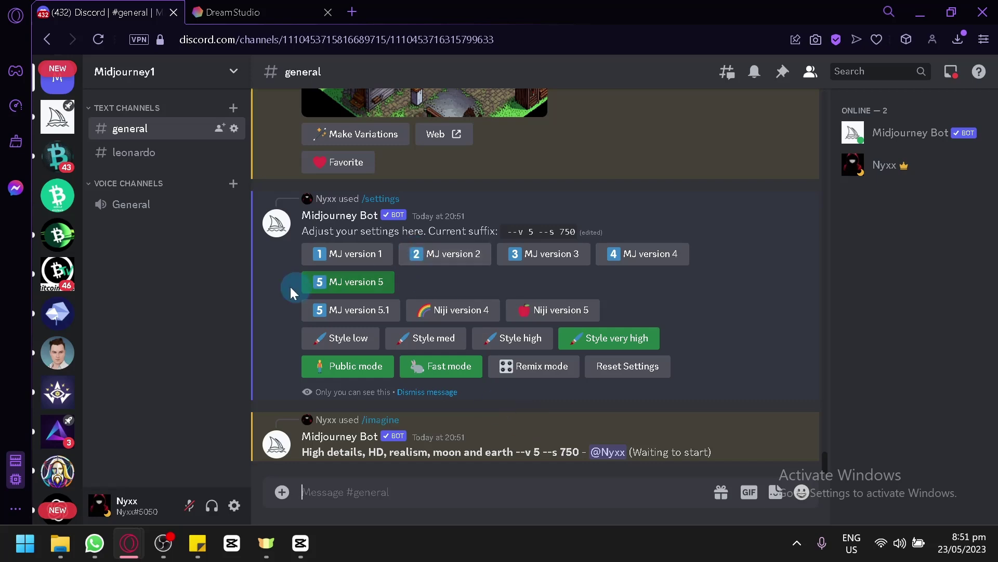
# - Check the progress of the moon and earth generation in Discord and review the resulting images alongside the Midjourney settings
pyautogui.click(229, 8)
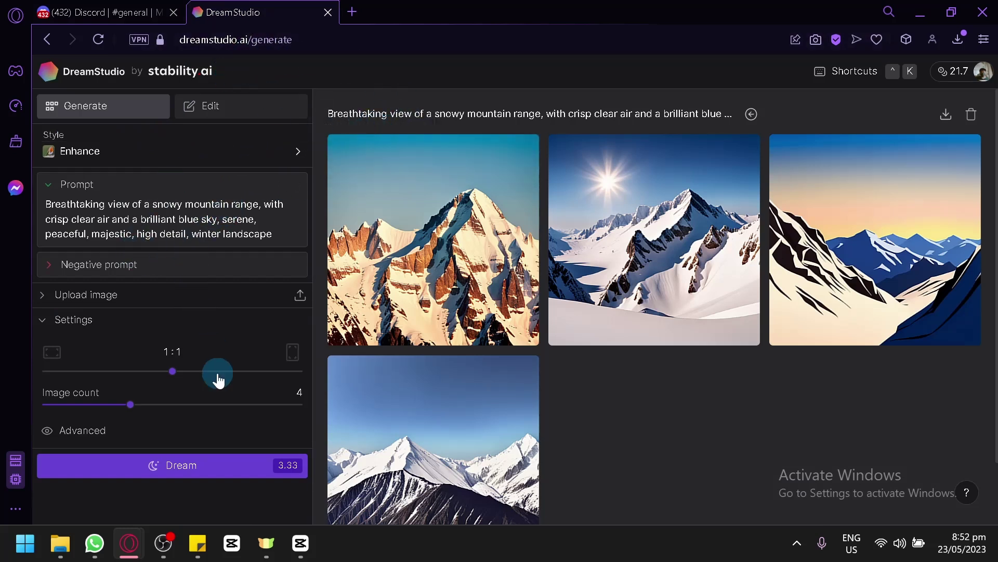
pyautogui.click(151, 9)
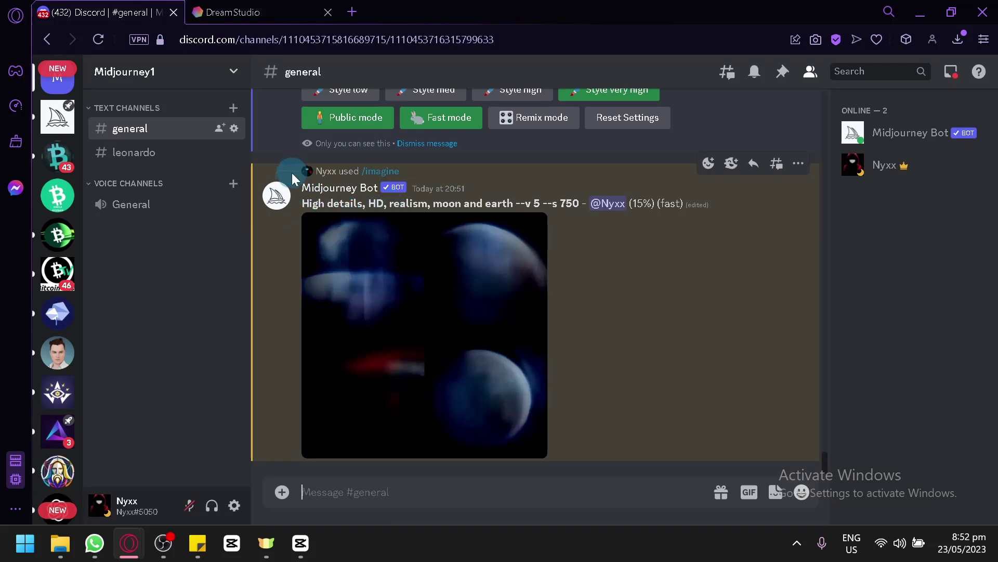
pyautogui.click(312, 8)
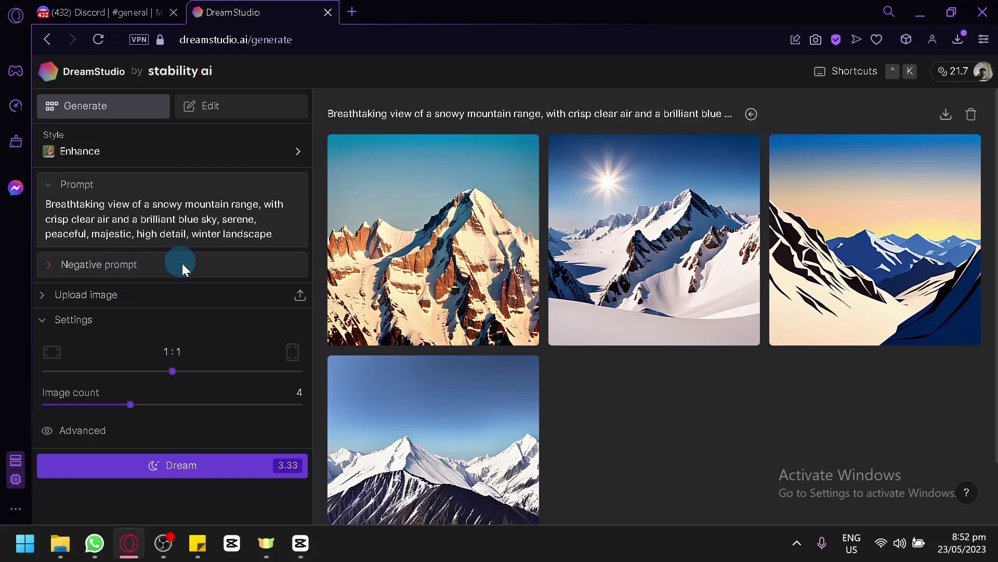
pyautogui.click(109, 12)
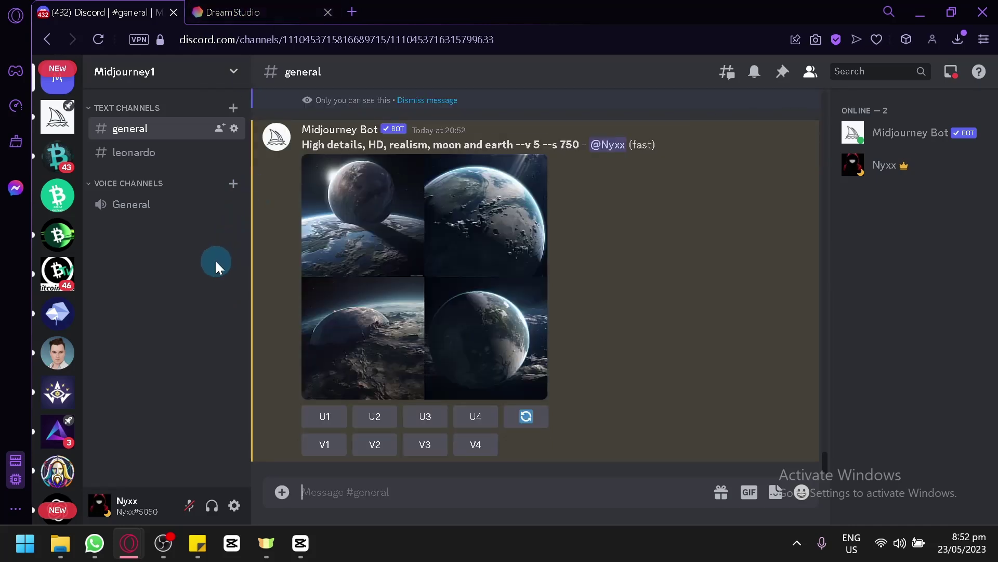
pyautogui.scroll(3, 659, 308)
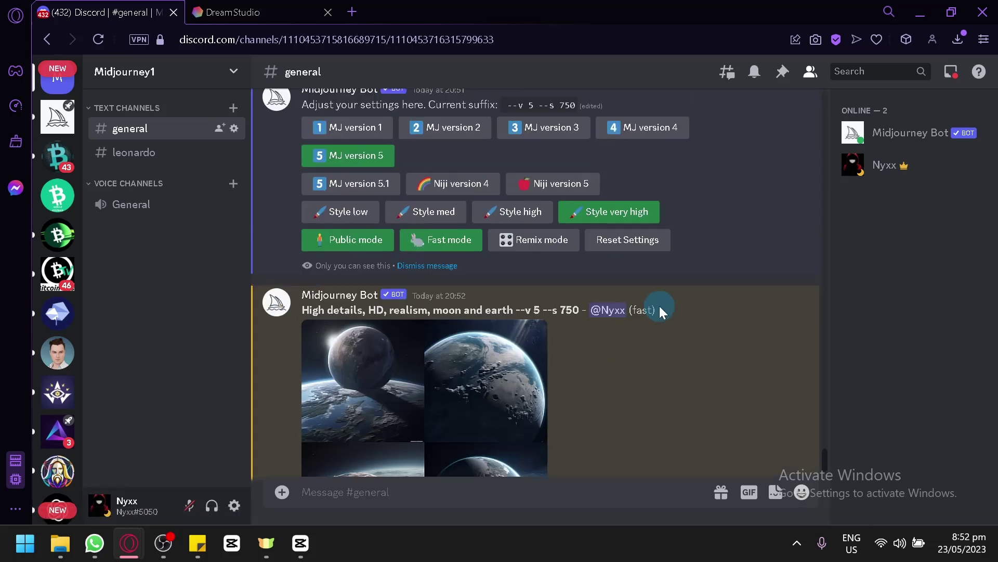
pyautogui.scroll(3, 659, 306)
pyautogui.scroll(-6, 659, 306)
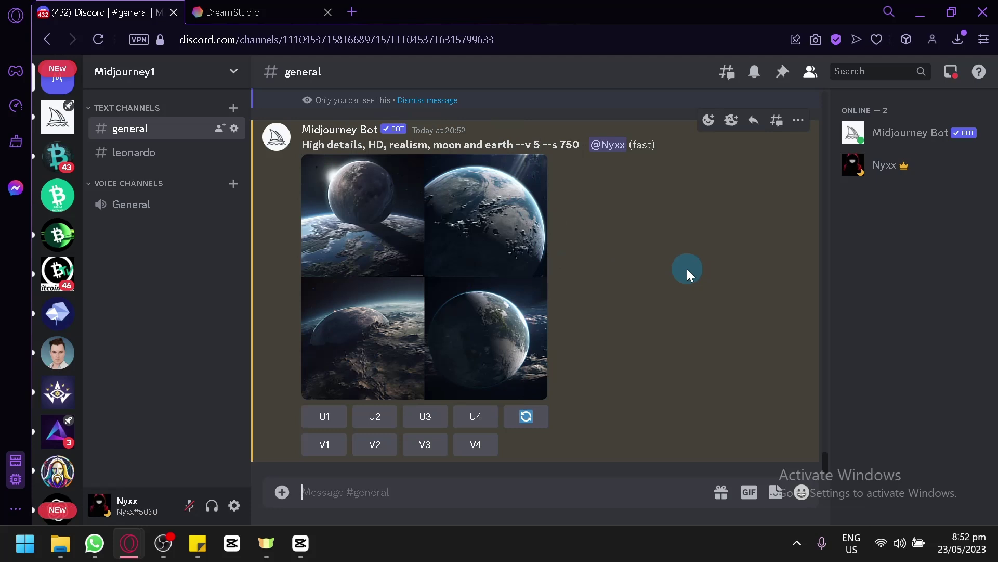
# - View the moon and earth image grid enlarged, close the preview, and upscale the fourth image
pyautogui.click(437, 277)
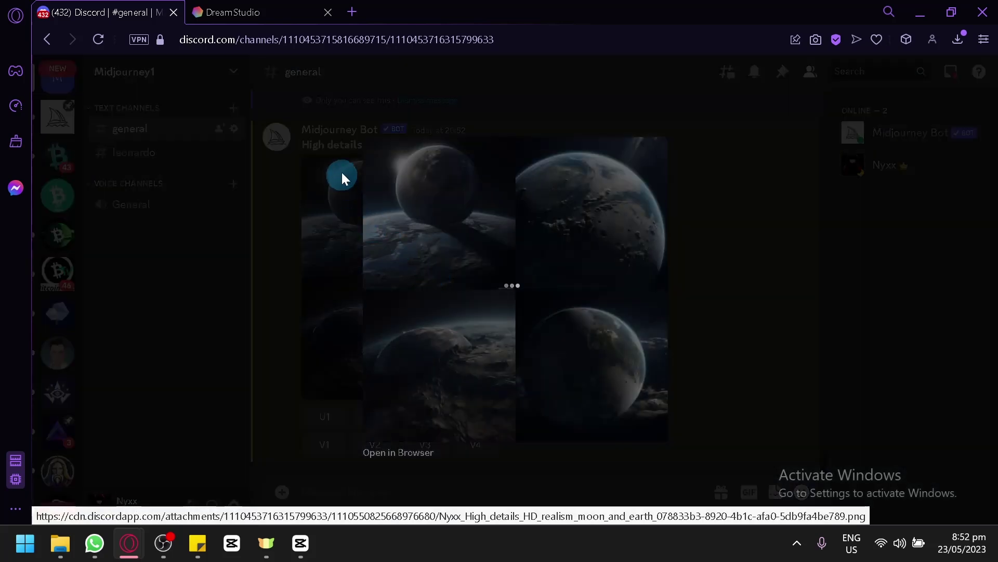
pyautogui.click(341, 203)
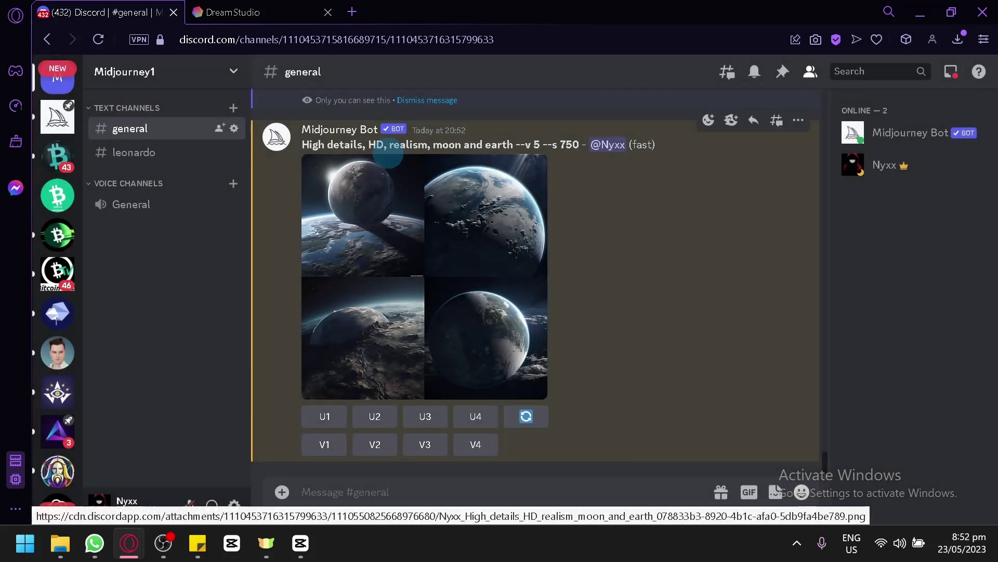
pyautogui.click(473, 219)
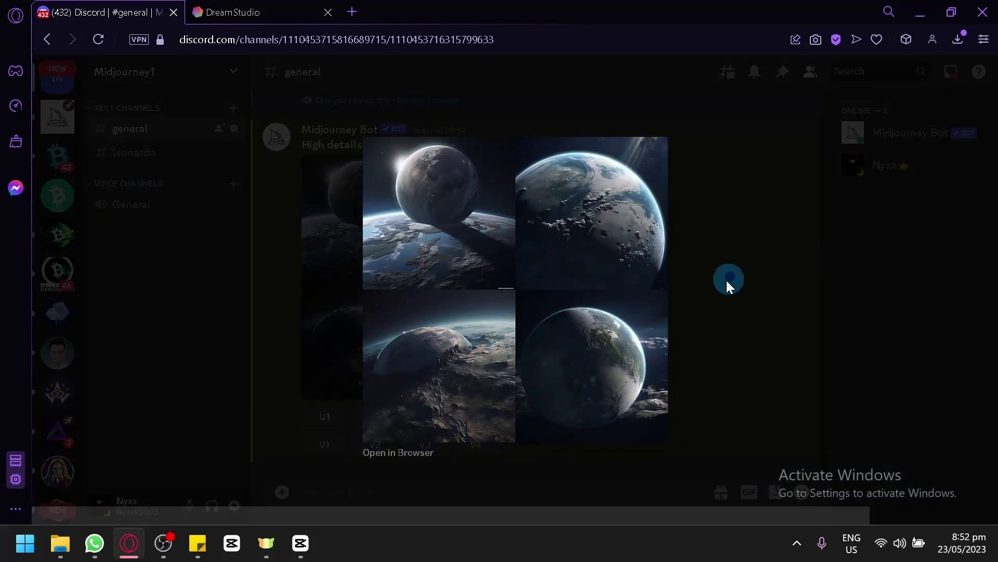
pyautogui.click(728, 277)
pyautogui.click(488, 420)
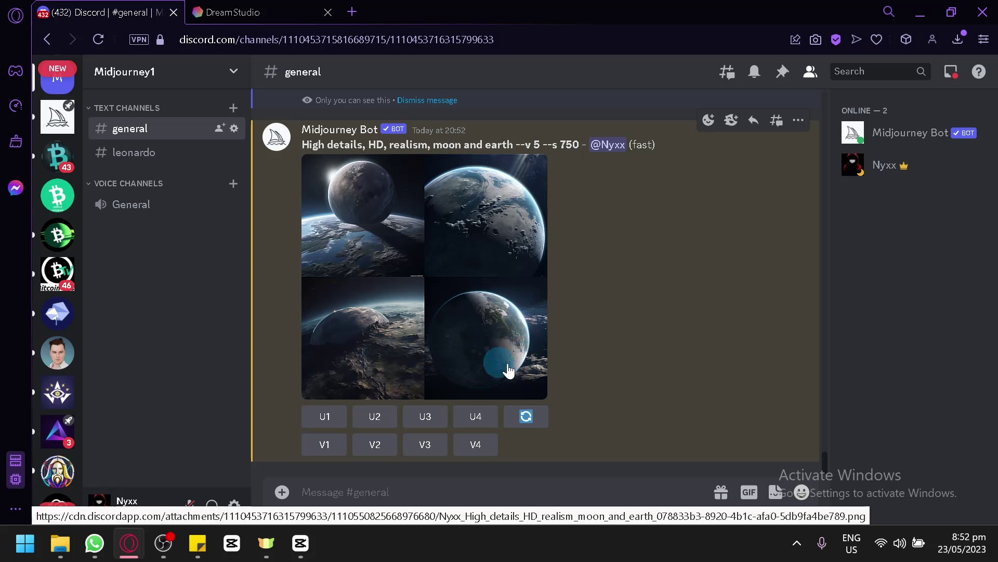
pyautogui.click(471, 416)
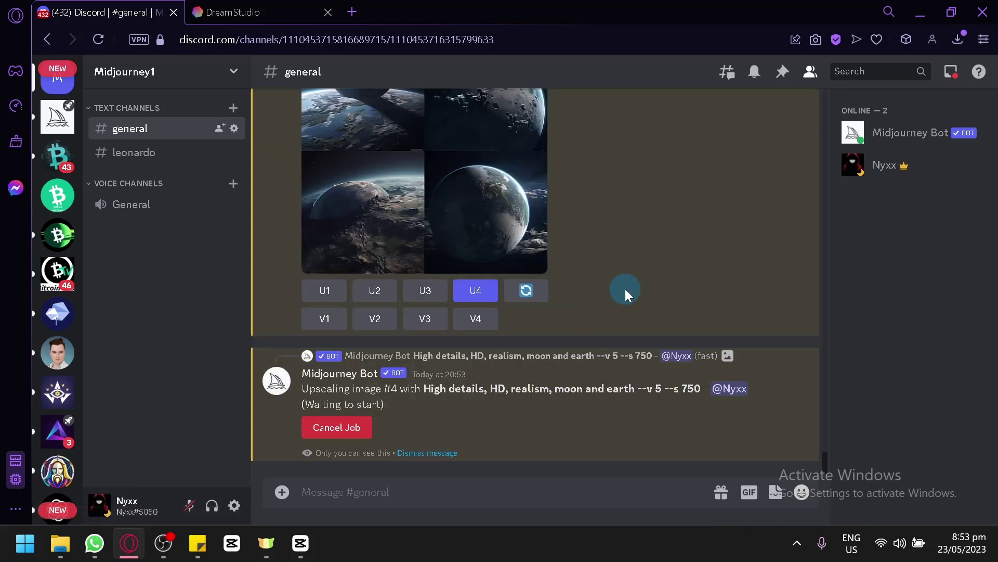
# - Switch to DreamStudio and replace the snowy mountain prompt with "High details, HD, realism, moon and earth"
pyautogui.click(260, 12)
pyautogui.moveTo(271, 234); pyautogui.dragTo(46, 199)
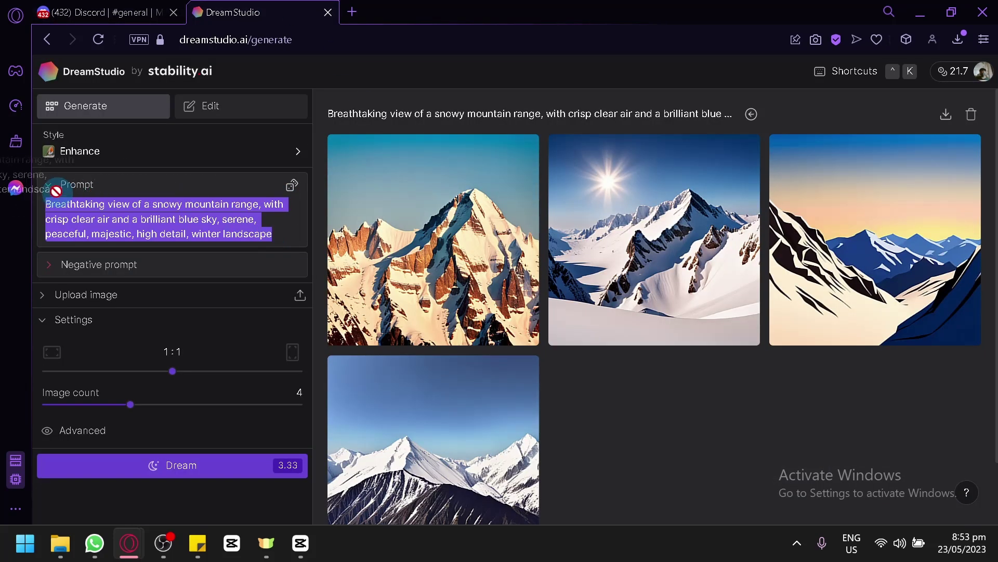
pyautogui.write('High details, HD, realism, moon and earth')
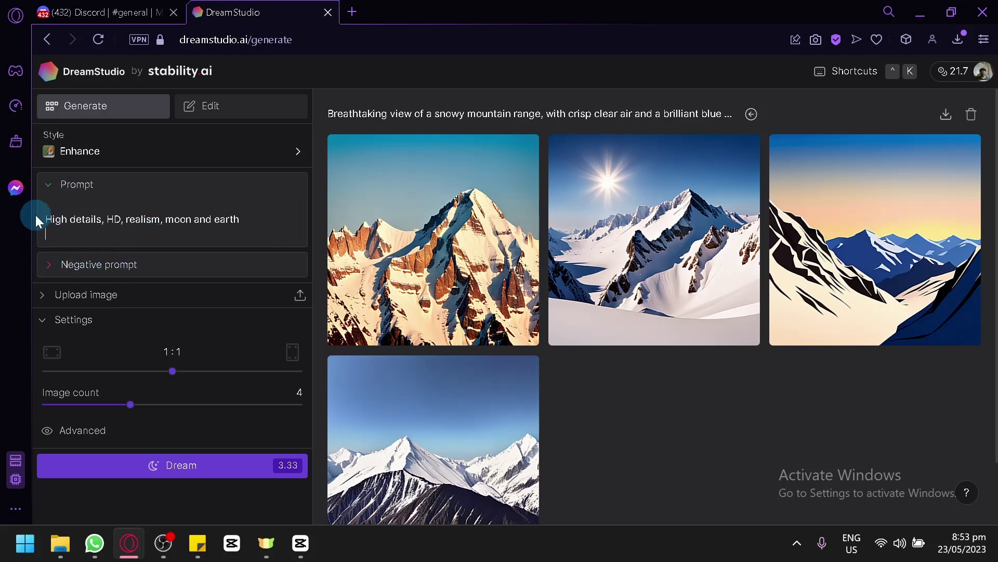
# - Switch to Discord, upscale the first image of the moon and earth grid, and view the upscaled result enlarged
pyautogui.click(109, 11)
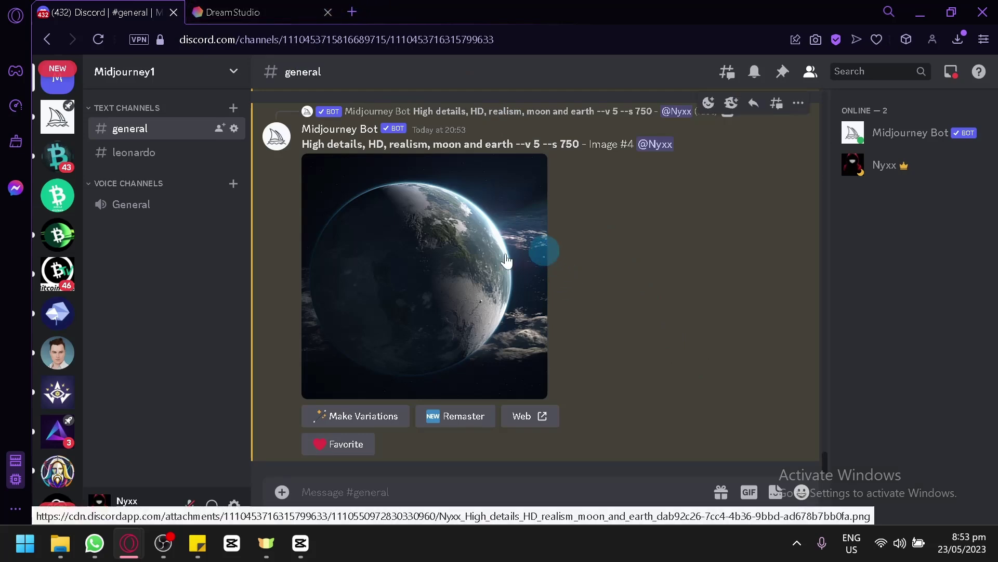
pyautogui.click(249, 10)
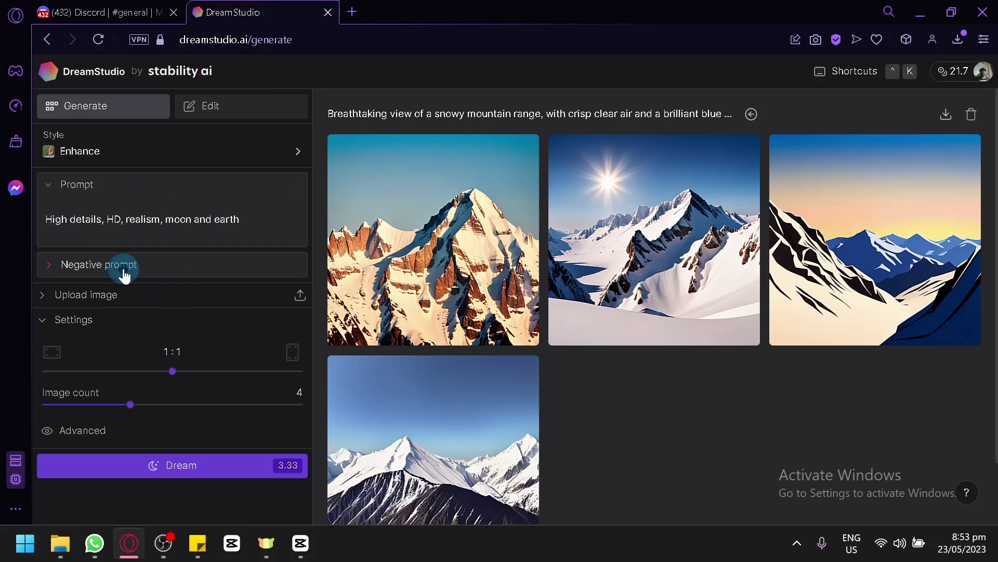
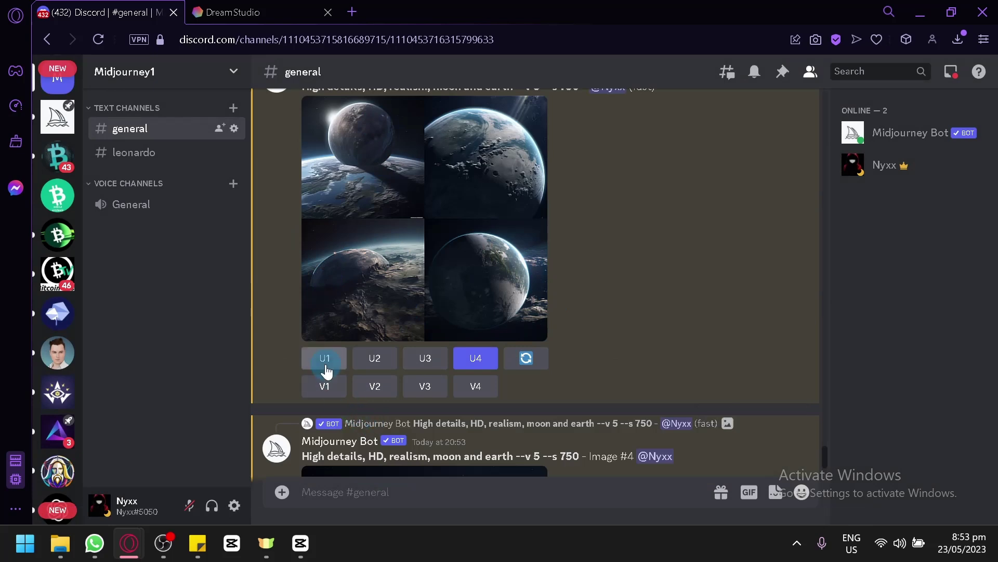
pyautogui.scroll(-10, 590, 402)
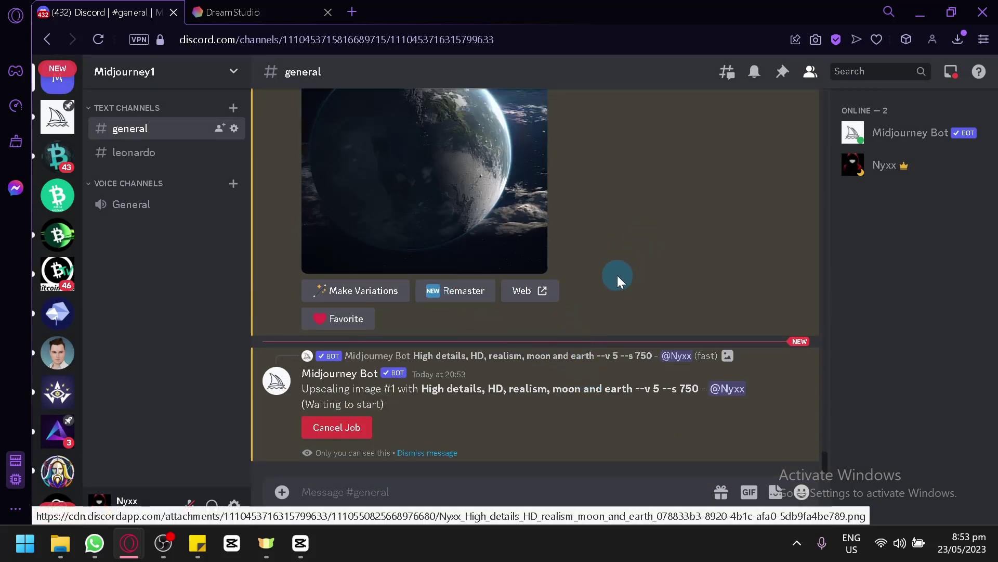
pyautogui.scroll(-10, 657, 355)
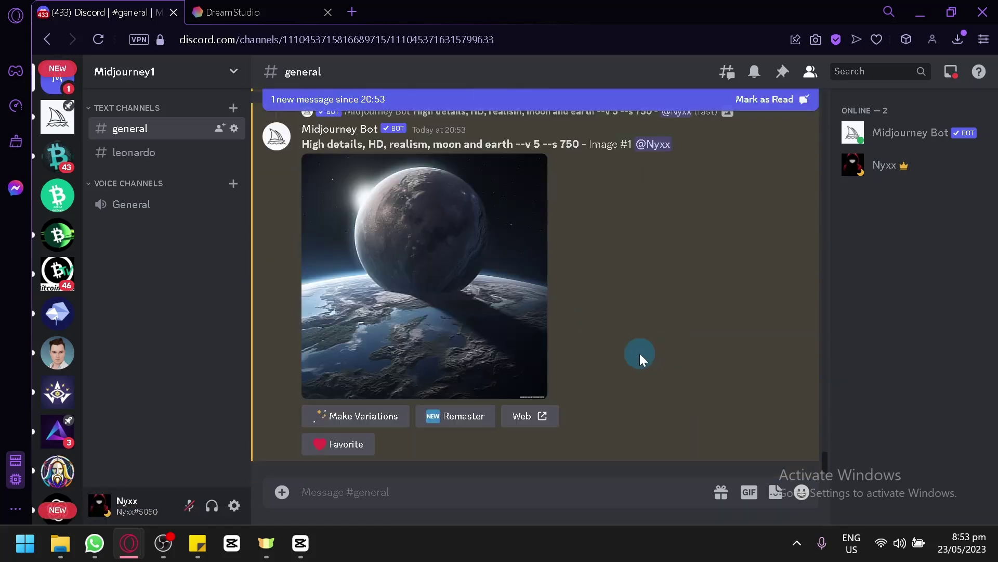
pyautogui.click(485, 305)
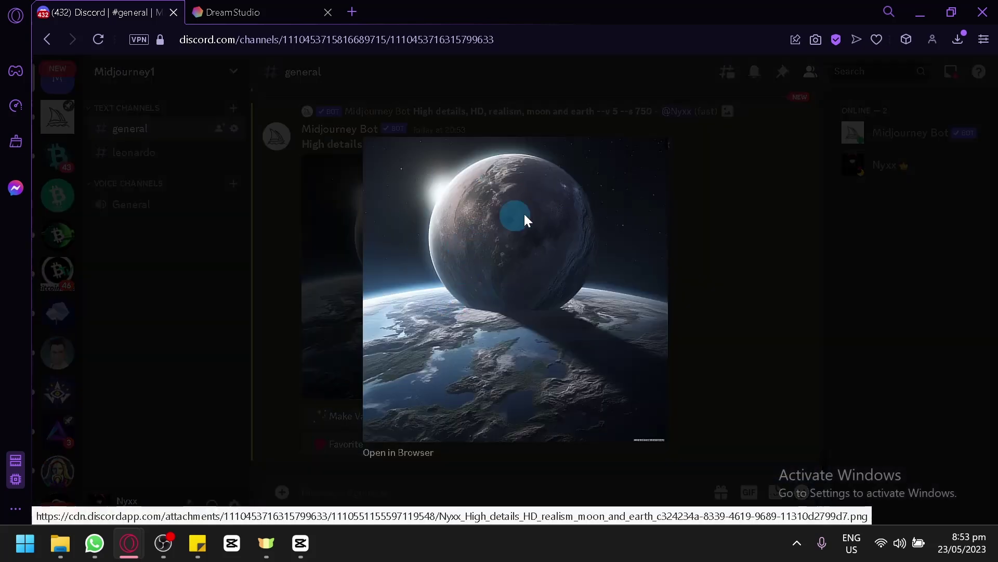
pyautogui.click(726, 303)
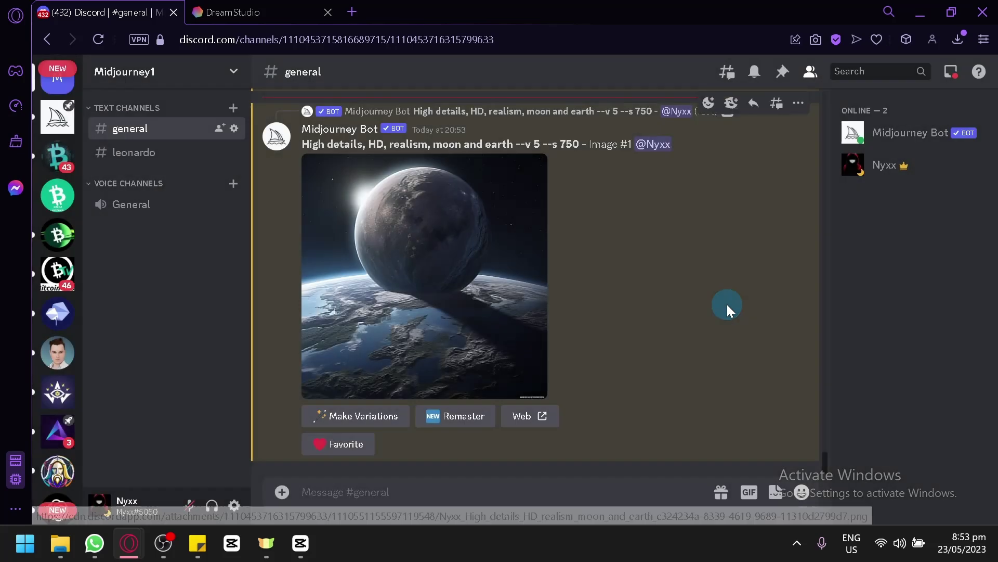
# - Switch to DreamStudio and look through the available image styles, from Enhance and Anime down to Pixel art
pyautogui.click(284, 10)
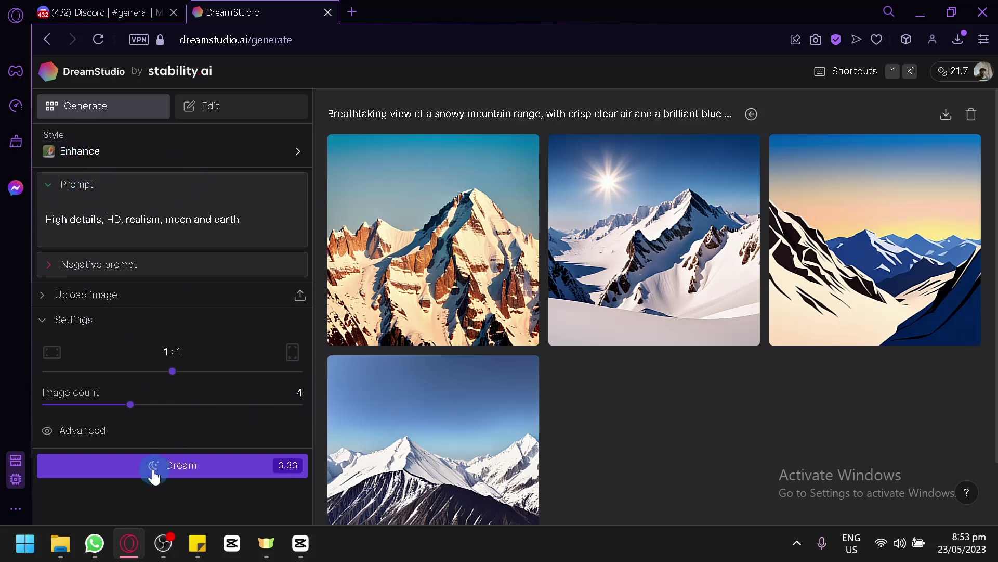
pyautogui.click(274, 164)
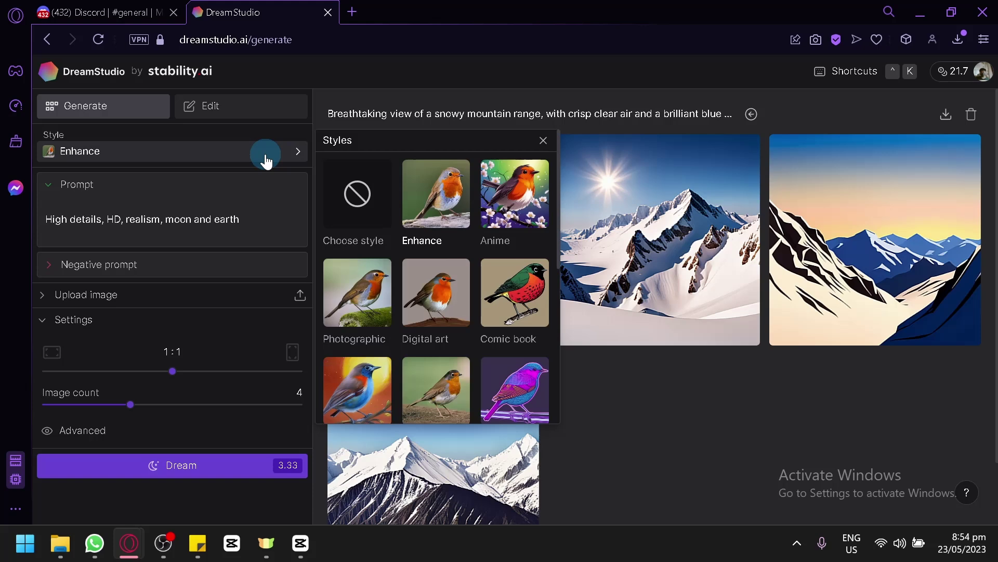
pyautogui.click(264, 159)
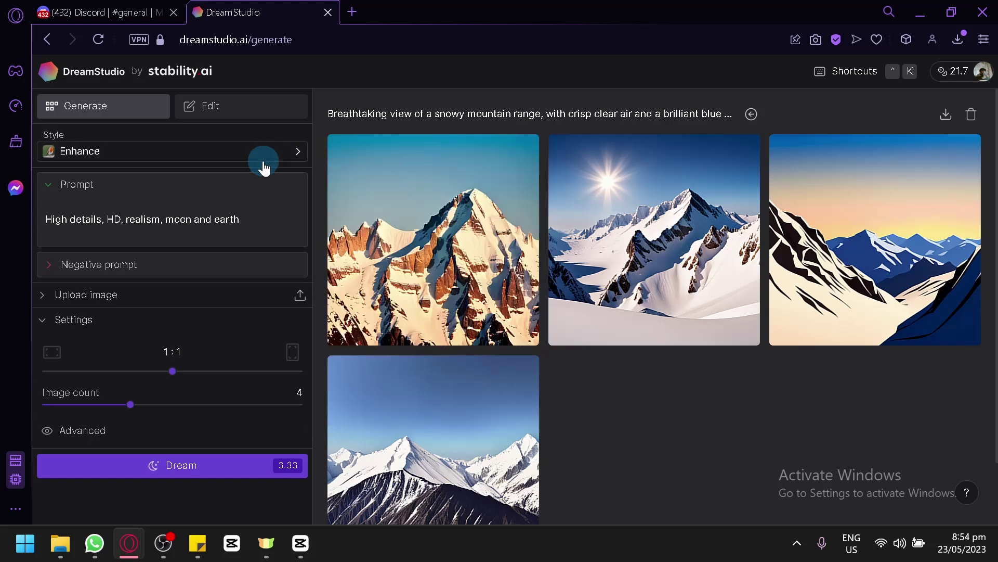
pyautogui.click(97, 156)
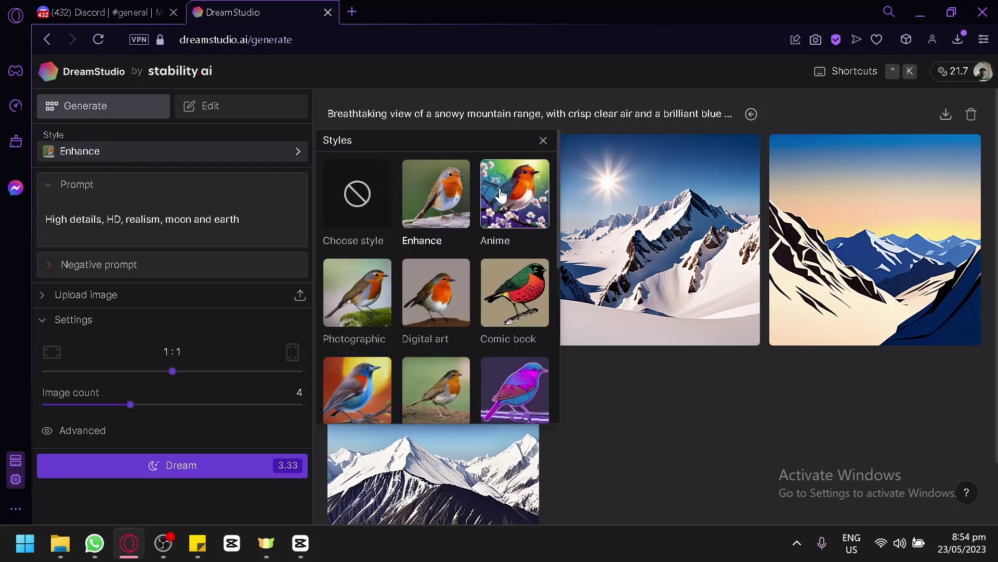
pyautogui.scroll(-2, 364, 276)
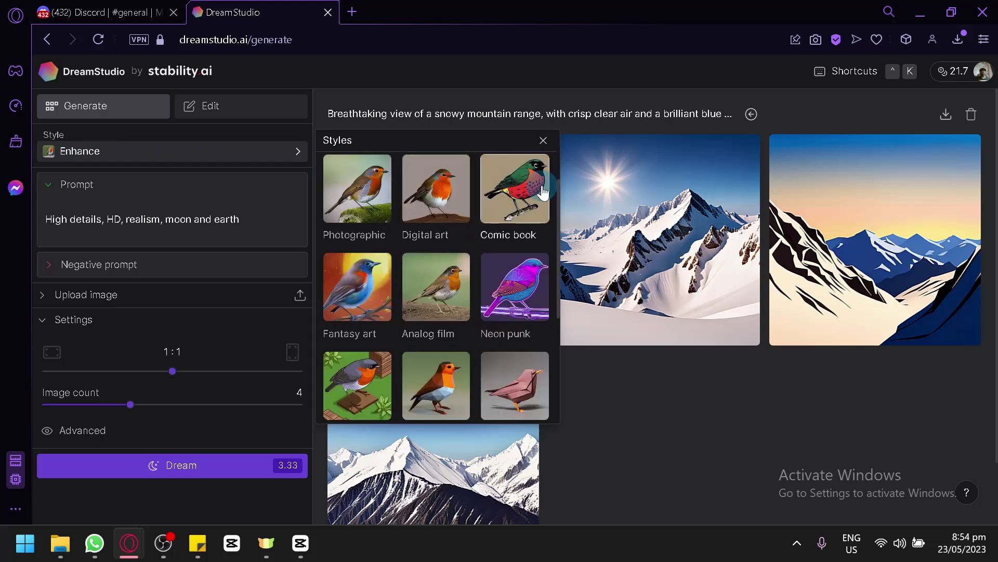
pyautogui.scroll(-2, 541, 197)
pyautogui.scroll(-2, 475, 267)
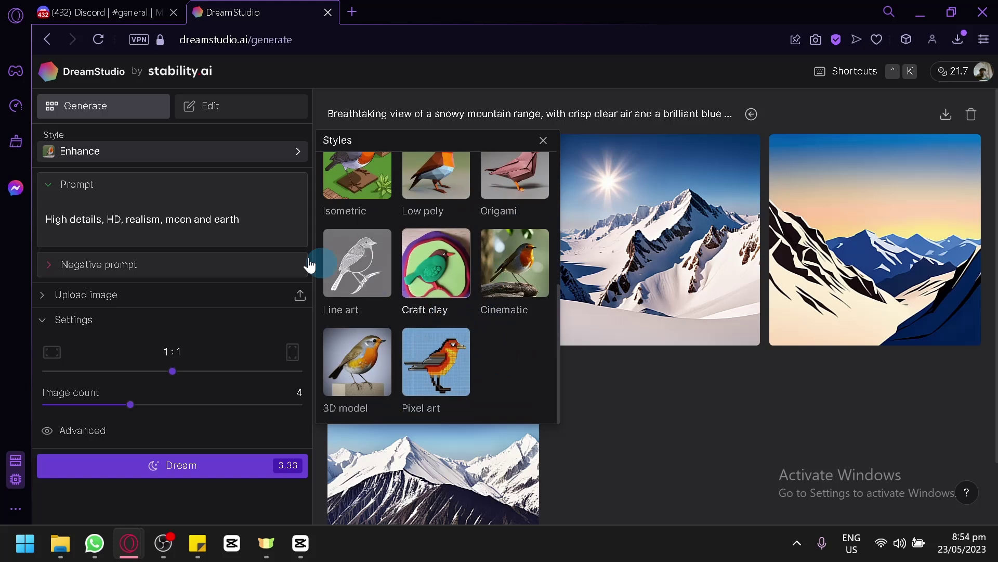
# - Generate four images in DreamStudio from the moon and earth prompt using the Enhance style
pyautogui.click(73, 7)
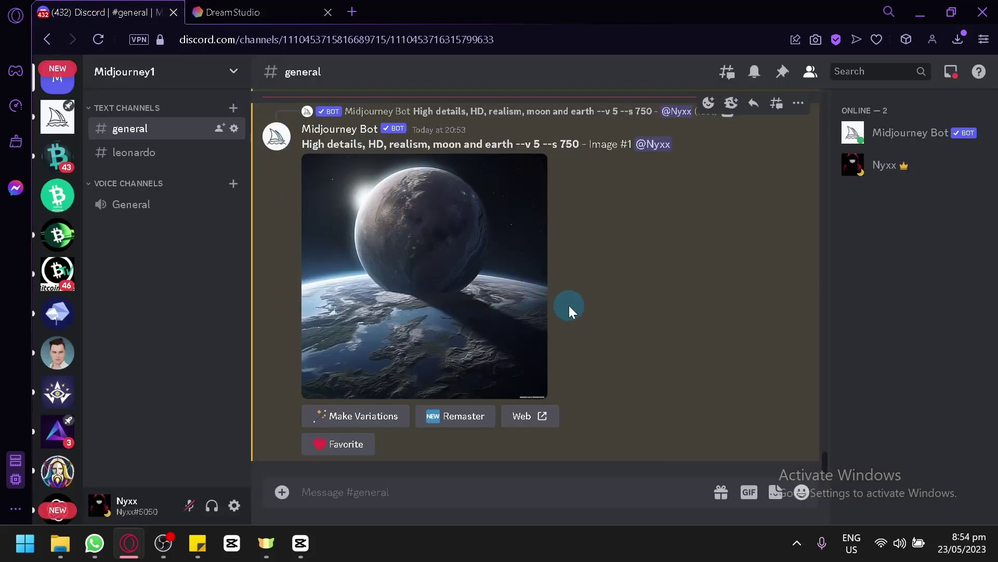
pyautogui.click(304, 9)
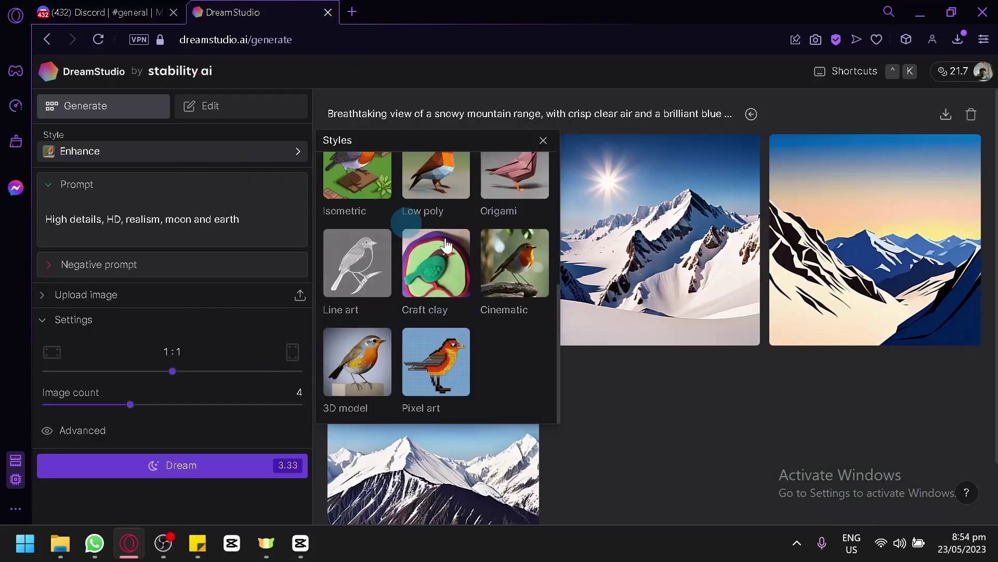
pyautogui.scroll(5, 359, 223)
pyautogui.scroll(2, 456, 196)
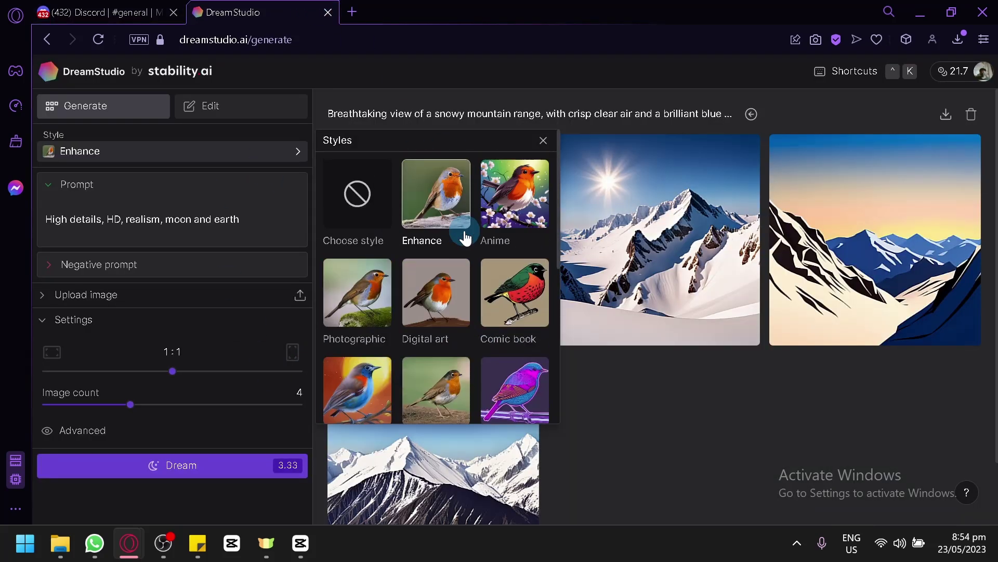
pyautogui.click(166, 481)
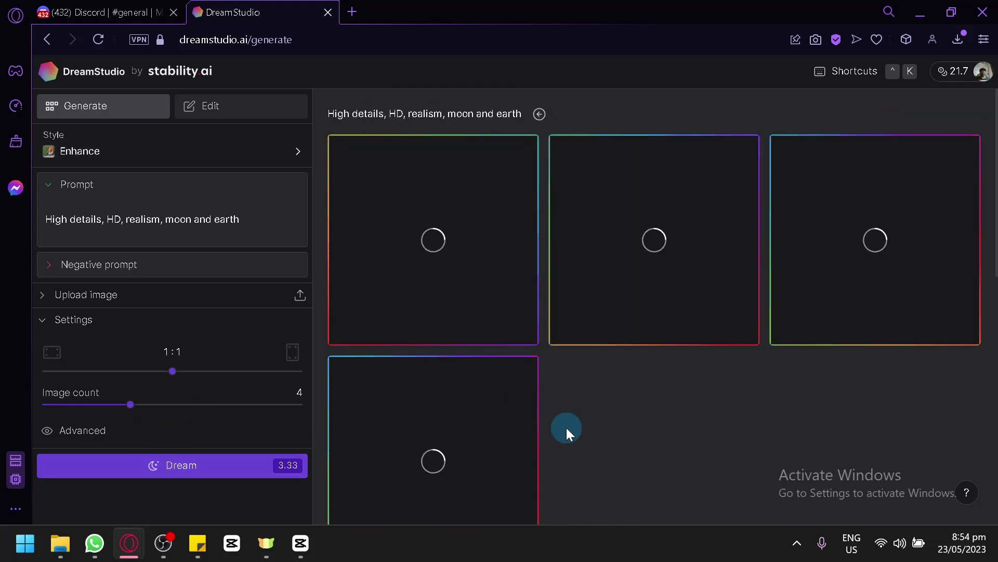
# - Enlarge the Midjourney moon and earth grid in Discord and compare it with the images generated in DreamStudio, closing the preview at the end
pyautogui.click(96, 6)
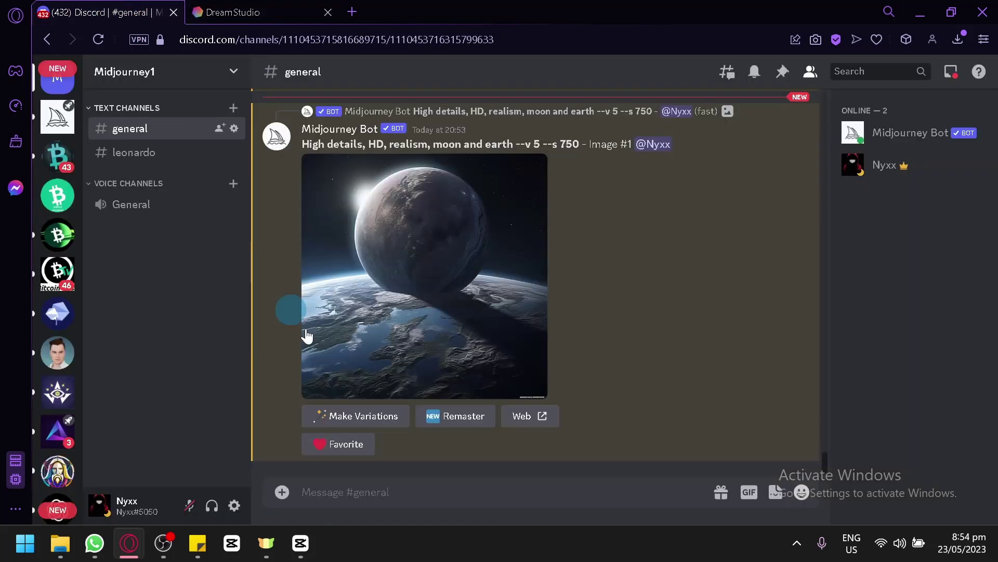
pyautogui.scroll(5, 476, 316)
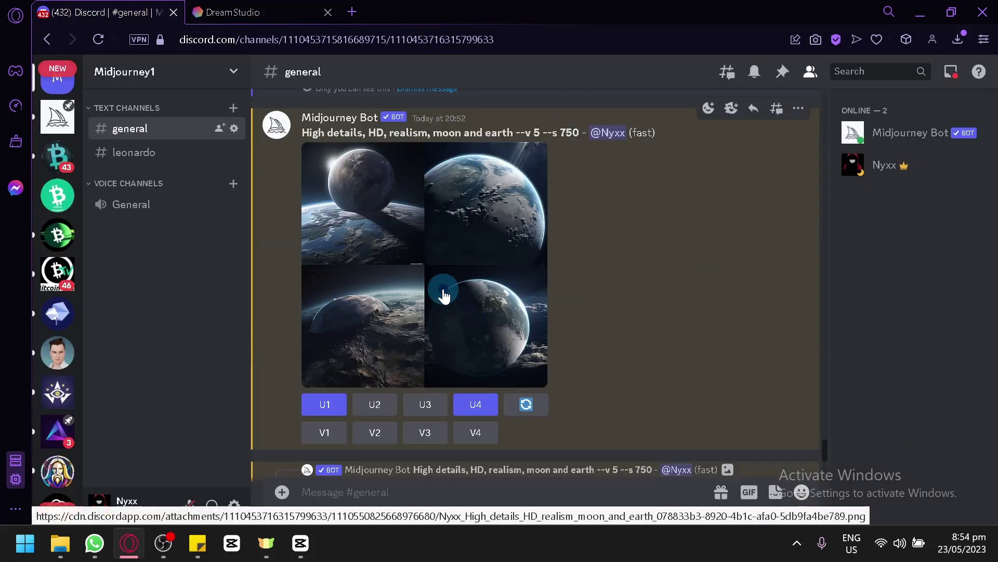
pyautogui.click(443, 290)
pyautogui.click(256, 9)
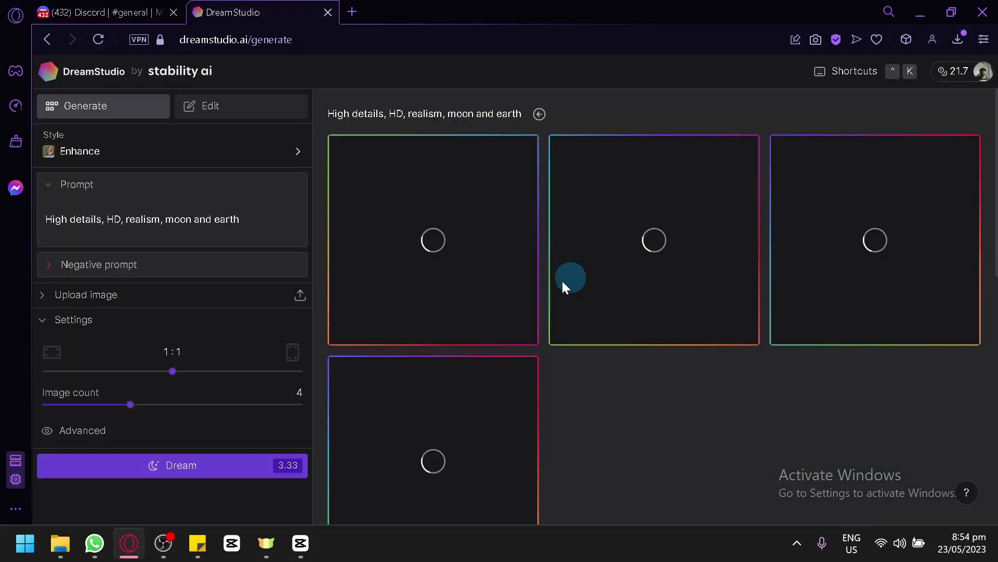
pyautogui.scroll(-2, 720, 420)
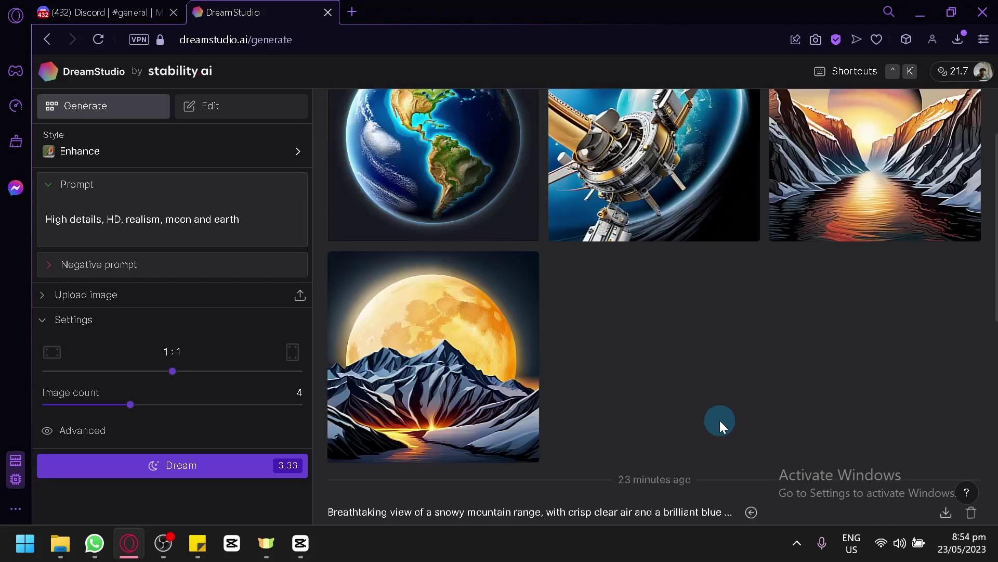
pyautogui.scroll(2, 719, 420)
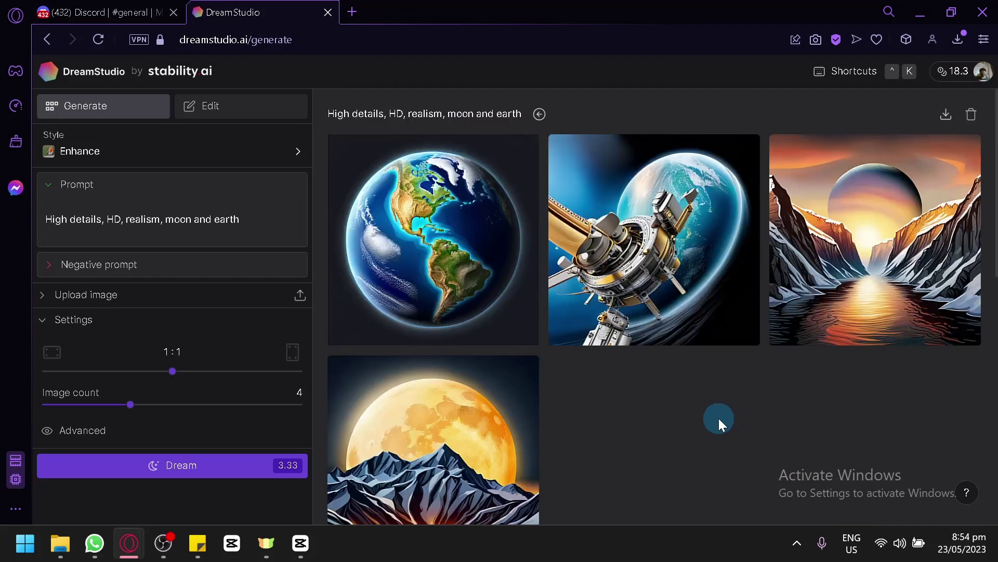
pyautogui.click(101, 11)
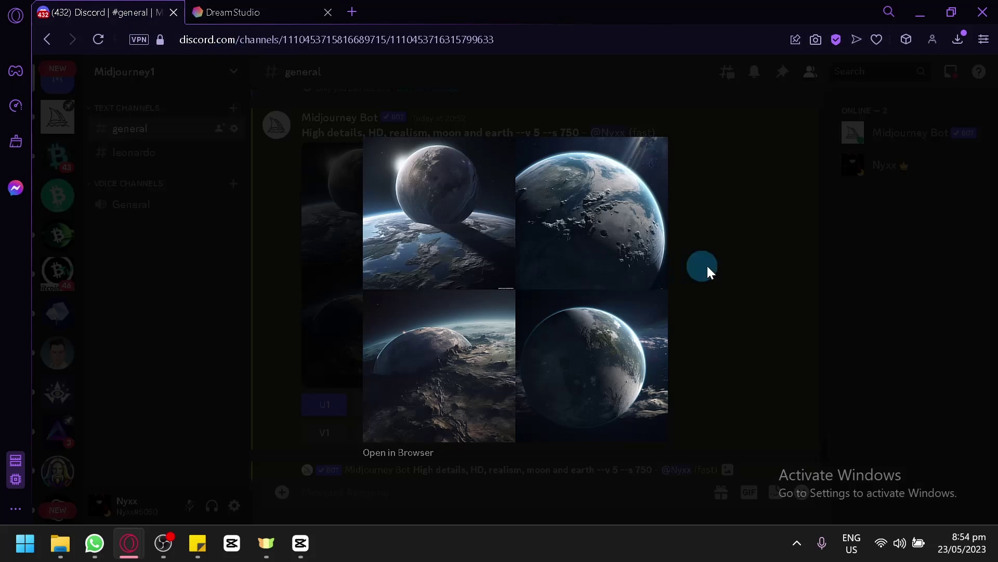
pyautogui.click(734, 239)
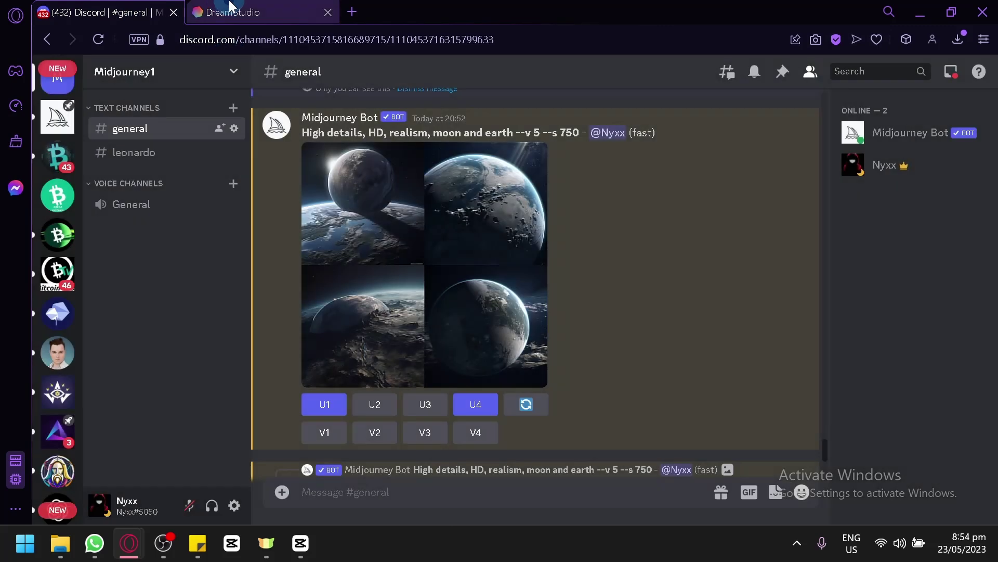
# - Return to DreamStudio, check the prompt wording, and review the Enhance-style images against it
pyautogui.click(223, 12)
pyautogui.tripleClick(88, 232)
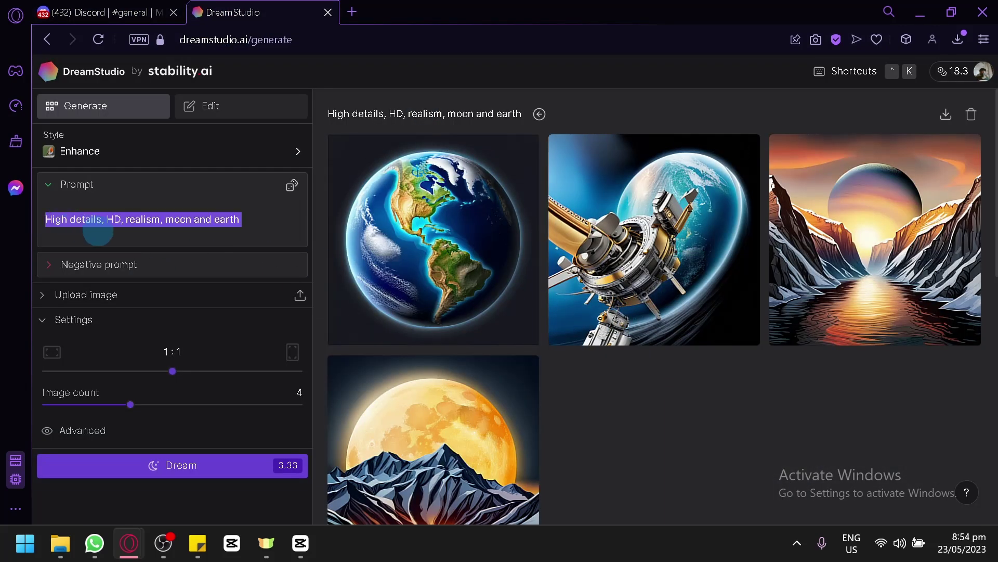
pyautogui.click(146, 224)
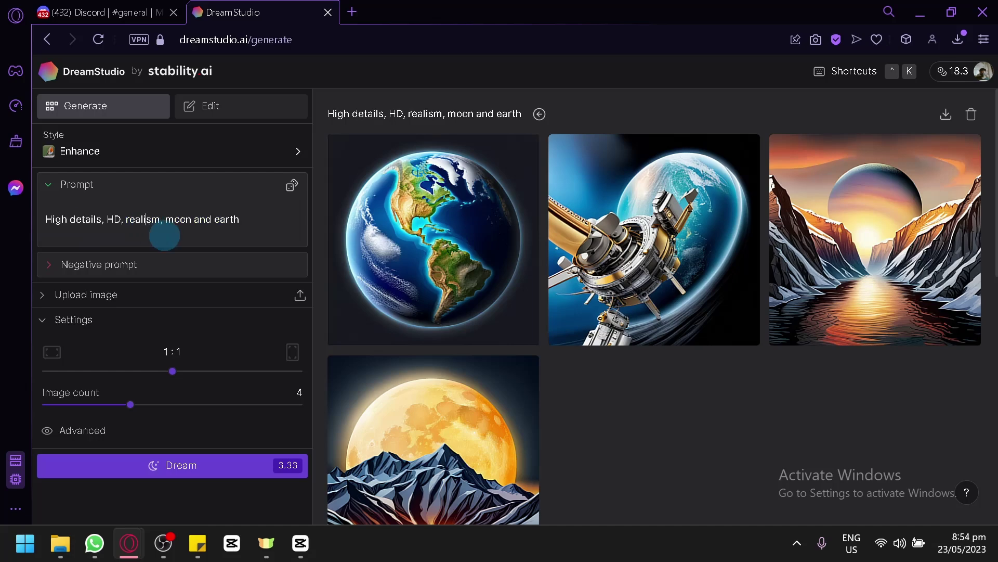
pyautogui.scroll(-8, 734, 332)
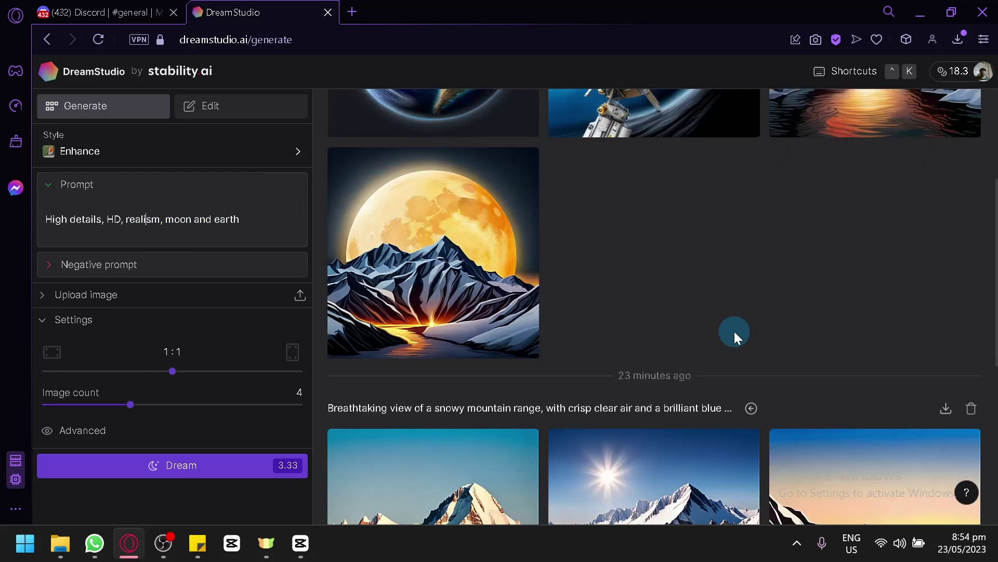
pyautogui.scroll(8, 624, 303)
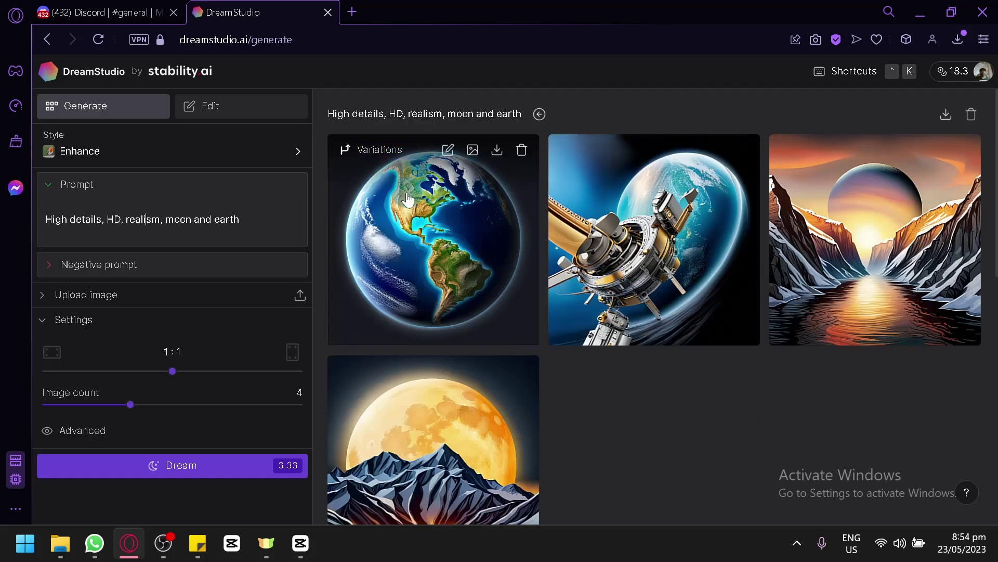
# - Change the style to Photographic and generate four more images from the same moon and earth prompt
pyautogui.click(193, 153)
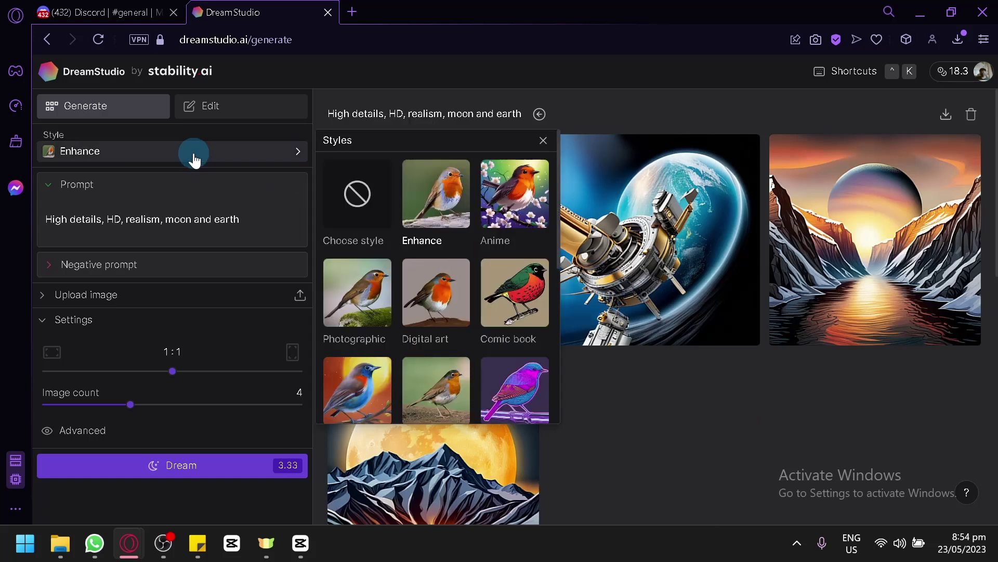
pyautogui.click(348, 303)
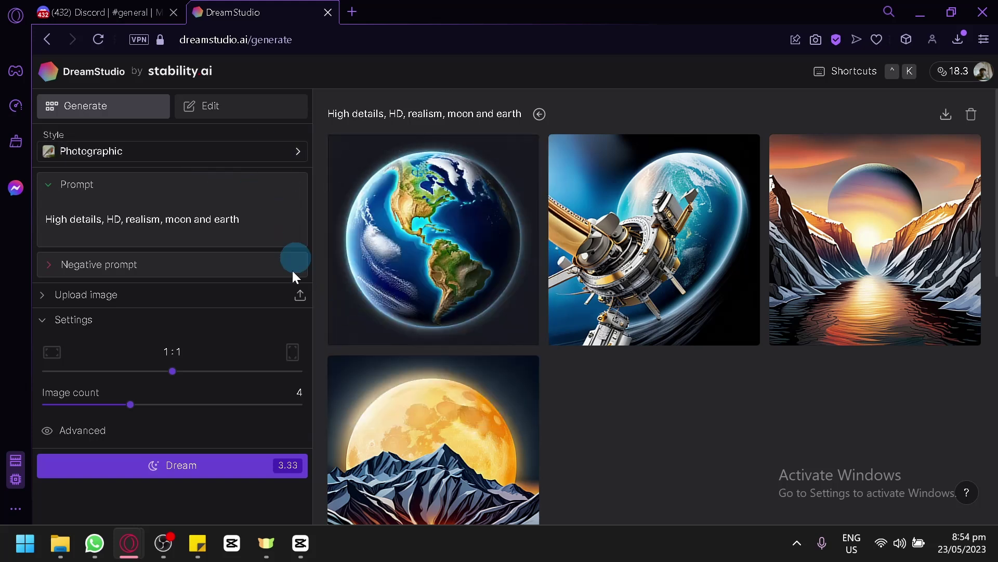
pyautogui.click(194, 464)
pyautogui.scroll(-8, 653, 441)
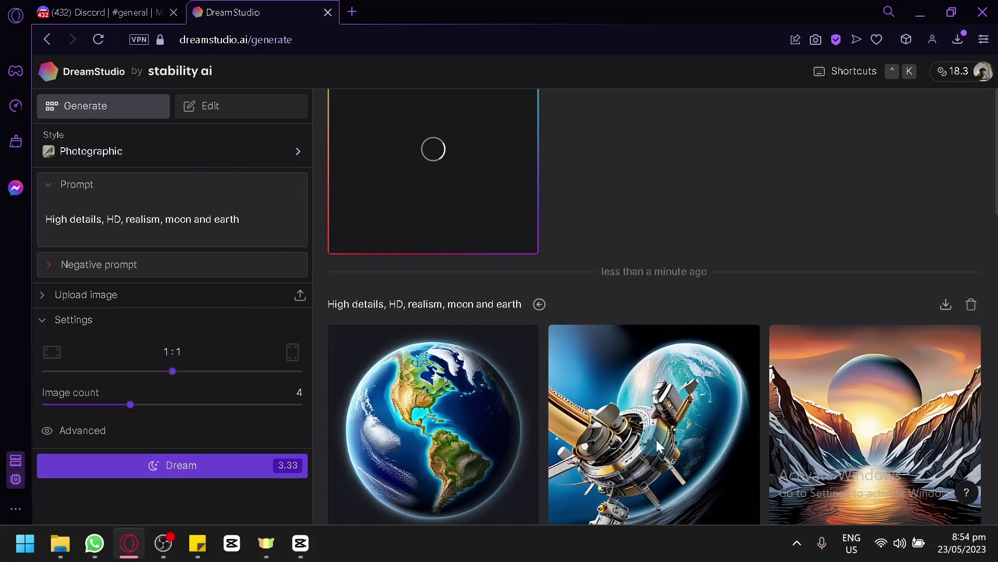
pyautogui.scroll(8, 601, 382)
pyautogui.scroll(-8, 758, 329)
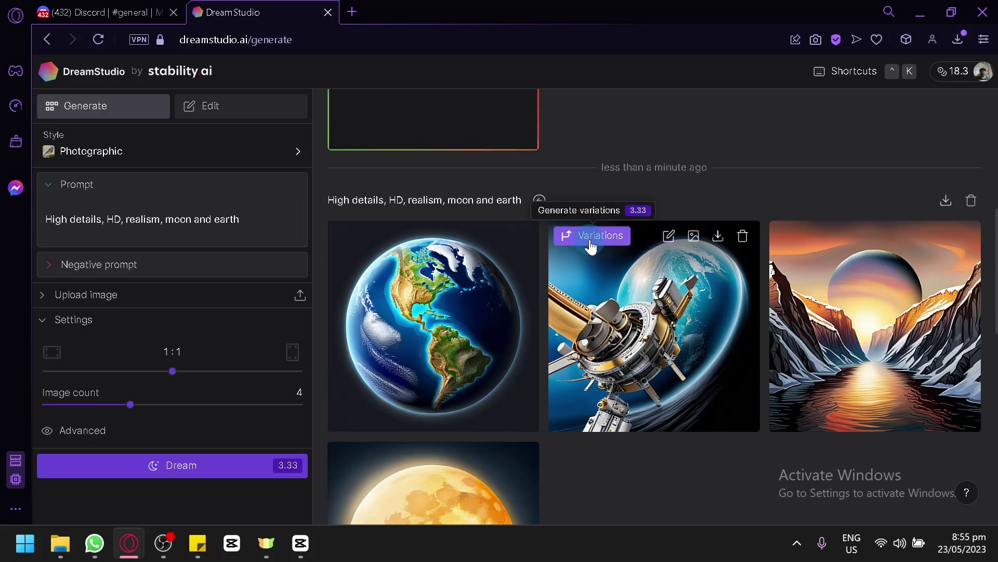
# - Look at the upscaled Midjourney images in Discord and compare them with the Photographic-style results in DreamStudio
pyautogui.click(156, 11)
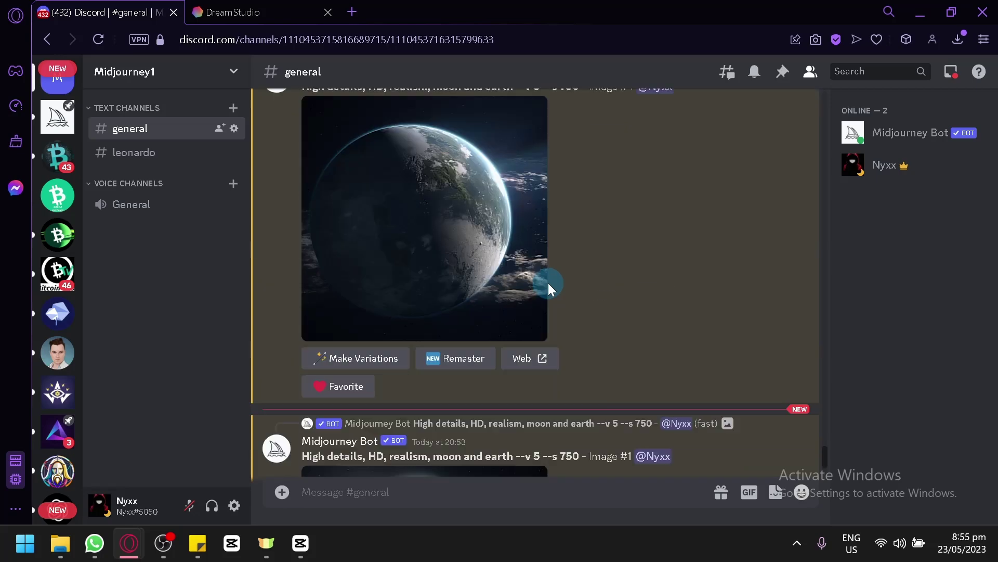
pyautogui.scroll(-5, 548, 283)
pyautogui.click(224, 11)
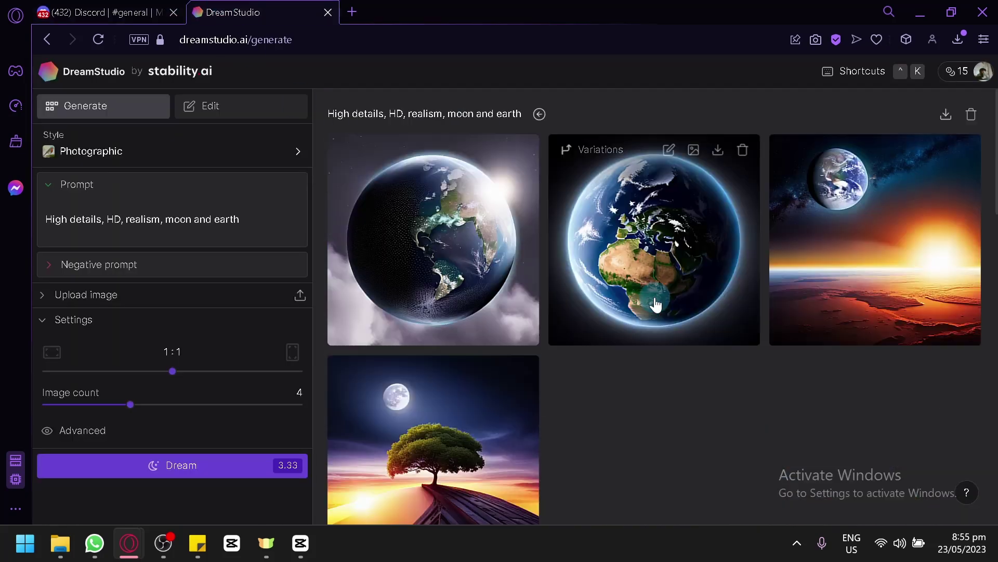
pyautogui.scroll(-4, 655, 417)
pyautogui.scroll(4, 655, 418)
pyautogui.scroll(-8, 621, 405)
pyautogui.scroll(10, 604, 417)
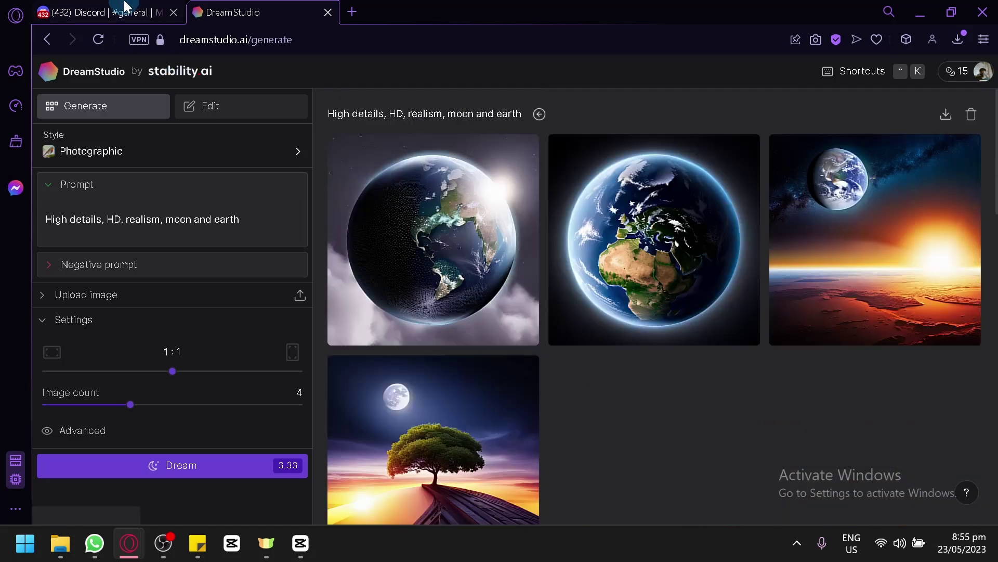
# - Look over the Midjourney moon and earth images in Discord again, finishing back in DreamStudio
pyautogui.click(127, 11)
pyautogui.click(452, 228)
pyautogui.scroll(8, 478, 245)
pyautogui.scroll(-2, 520, 266)
pyautogui.click(320, 4)
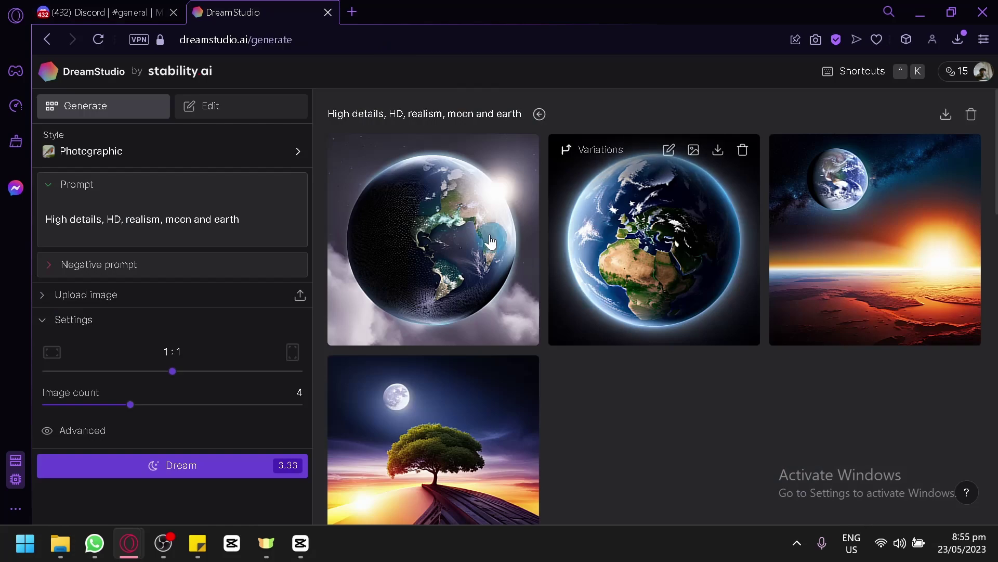
# - Compare the Photographic-style moon and earth images with the earlier Enhance-style results in the DreamStudio history
pyautogui.scroll(-8, 660, 395)
pyautogui.scroll(-4, 656, 397)
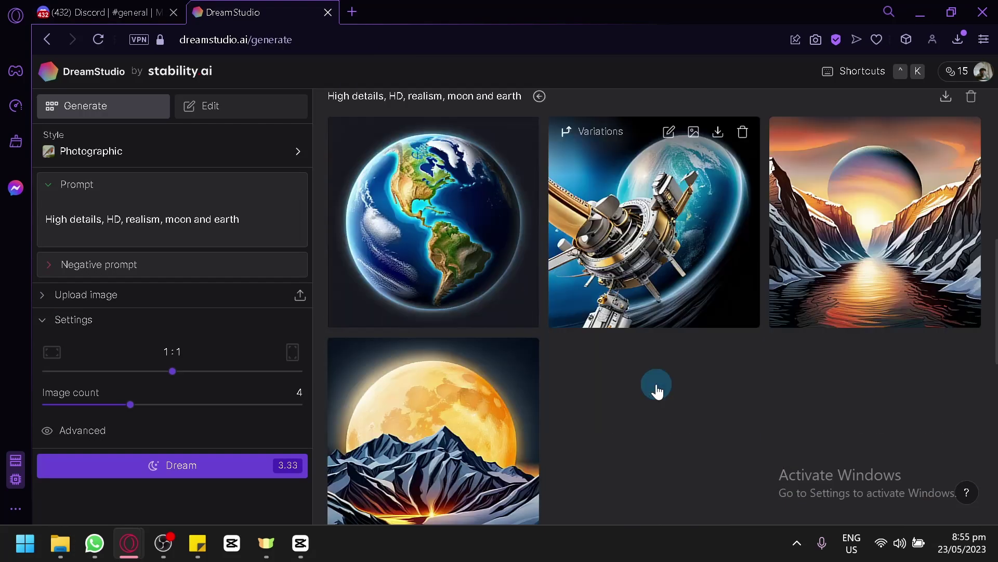
pyautogui.scroll(6, 667, 366)
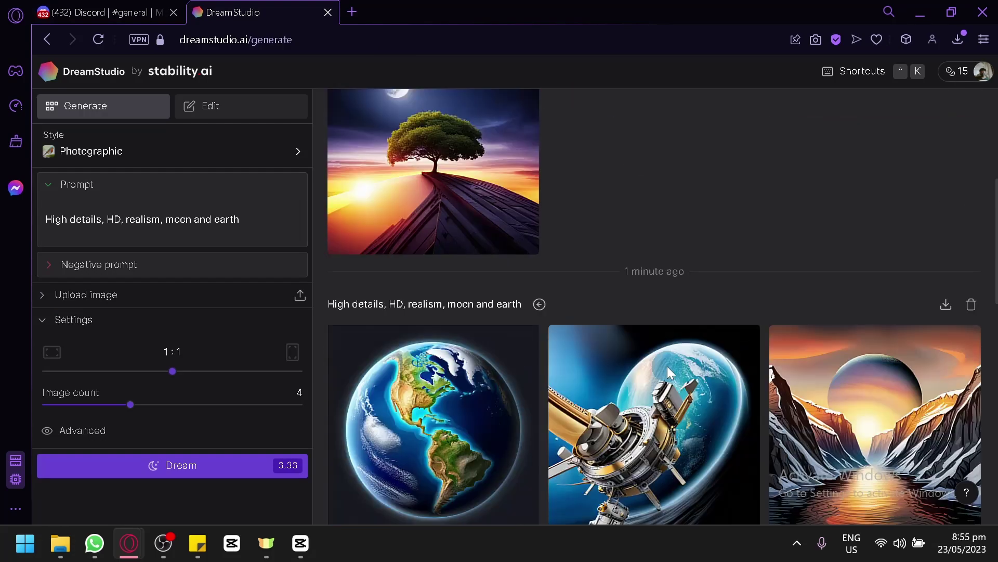
pyautogui.scroll(-4, 711, 336)
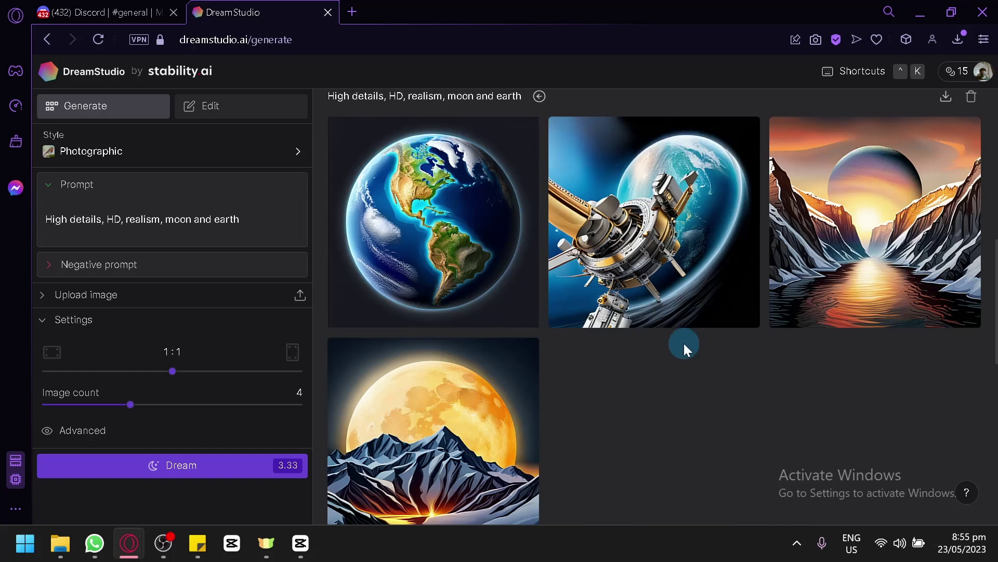
pyautogui.scroll(-4, 606, 443)
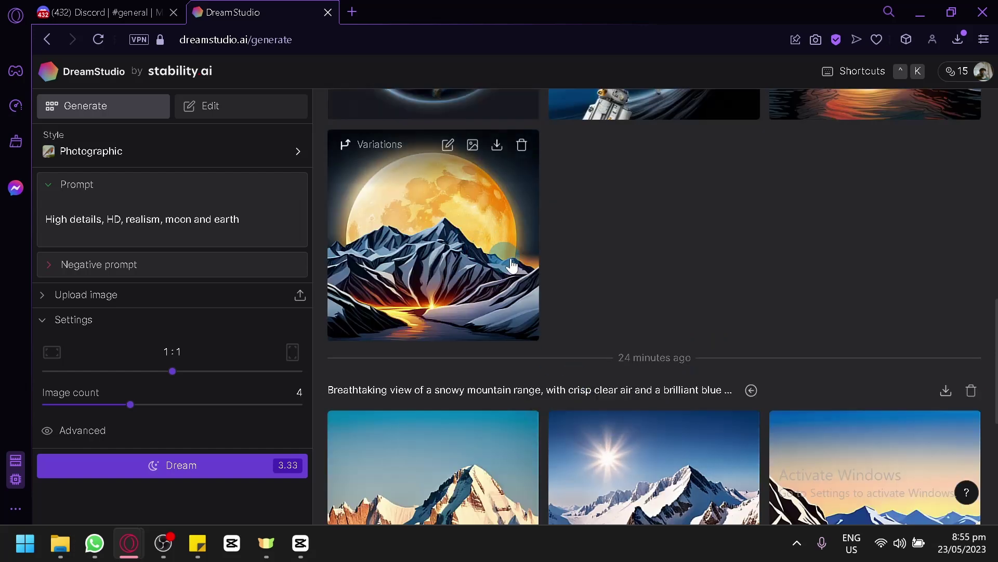
pyautogui.scroll(13, 927, 349)
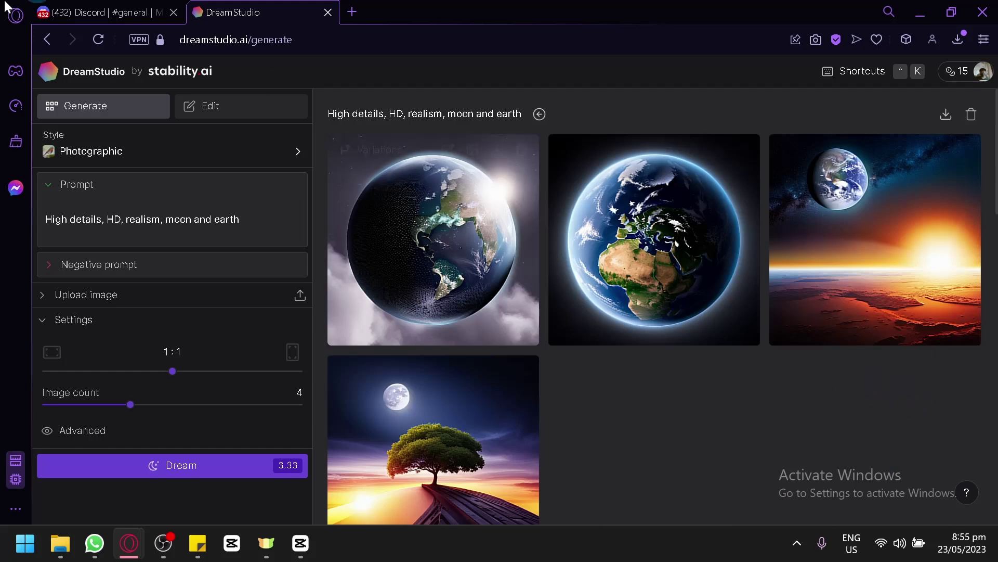
# - Switch to Discord, bring up the sticky note with the prompts, and copy "32-bit isometric - cat with wings"
pyautogui.click(104, 12)
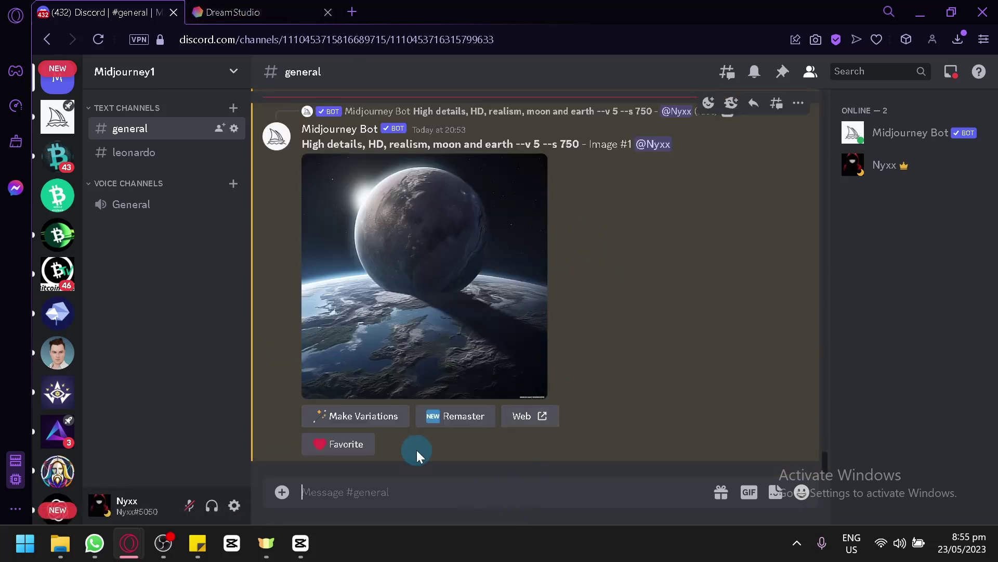
pyautogui.moveTo(194, 543)
pyautogui.click(156, 451)
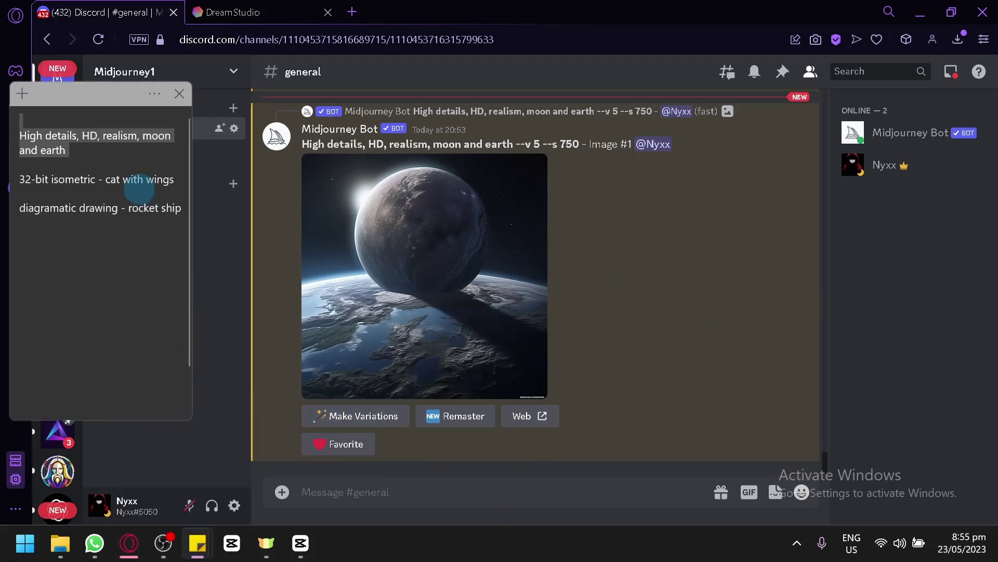
pyautogui.doubleClick(172, 180)
pyautogui.moveTo(109, 180); pyautogui.dragTo(22, 181)
pyautogui.hotkey('ctrl', 'c')
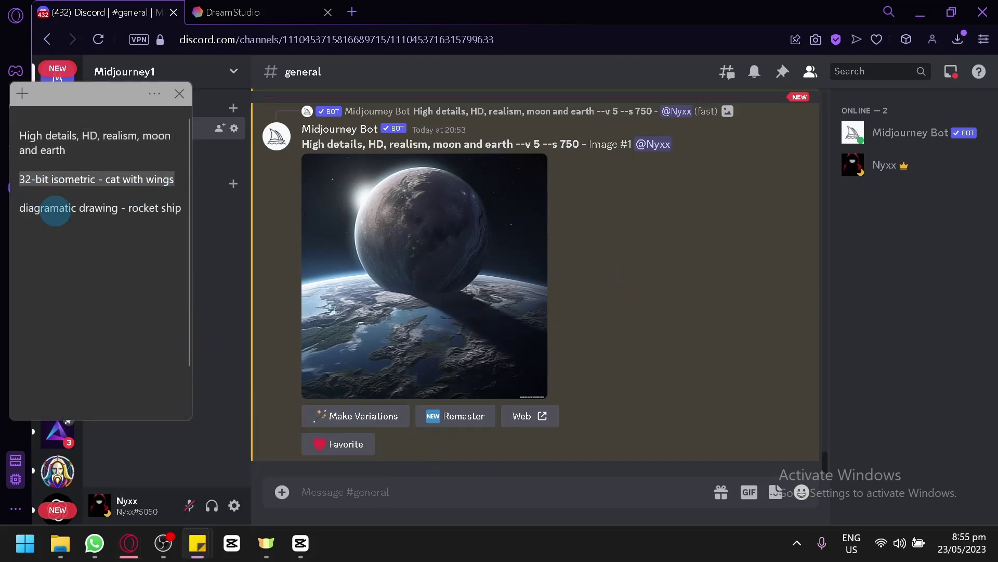
# - Submit a Midjourney /imagine command with the copied prompt, edited to read "32-bit isometric, cat with wings"
pyautogui.click(353, 482)
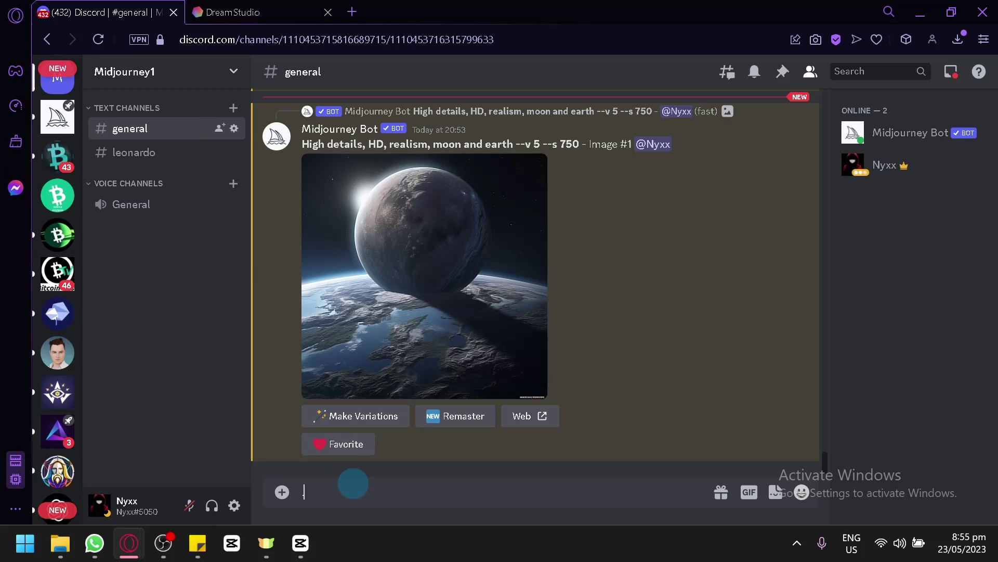
pyautogui.write('/ti')
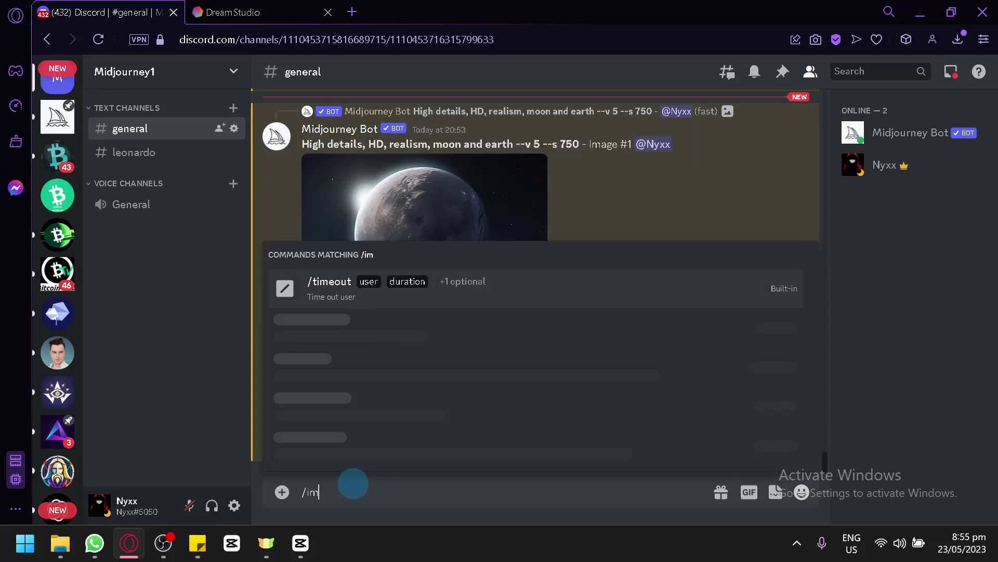
pyautogui.press('Tab')
pyautogui.press('BackSpace')
pyautogui.press('BackSpace')
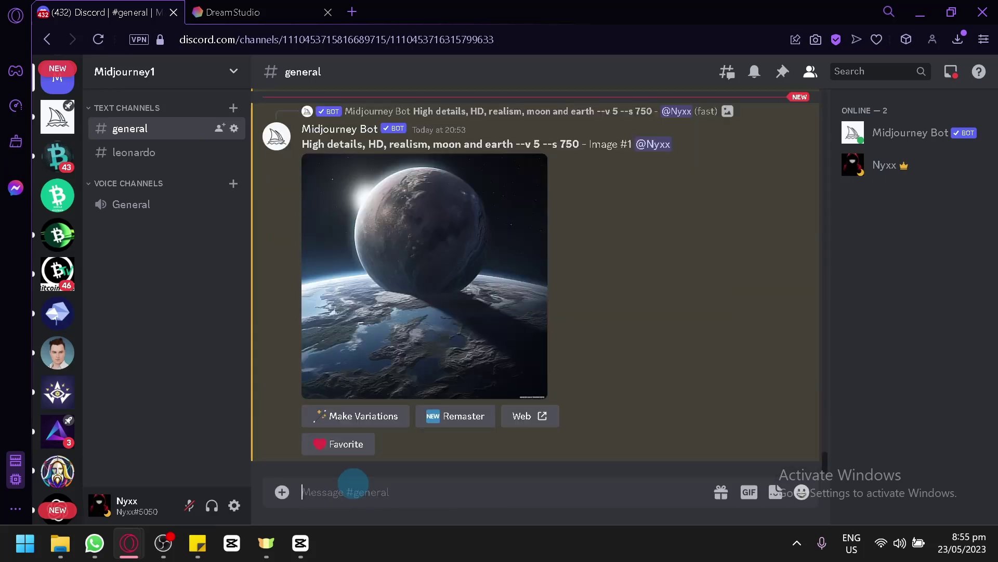
pyautogui.write('/im')
pyautogui.press('Tab')
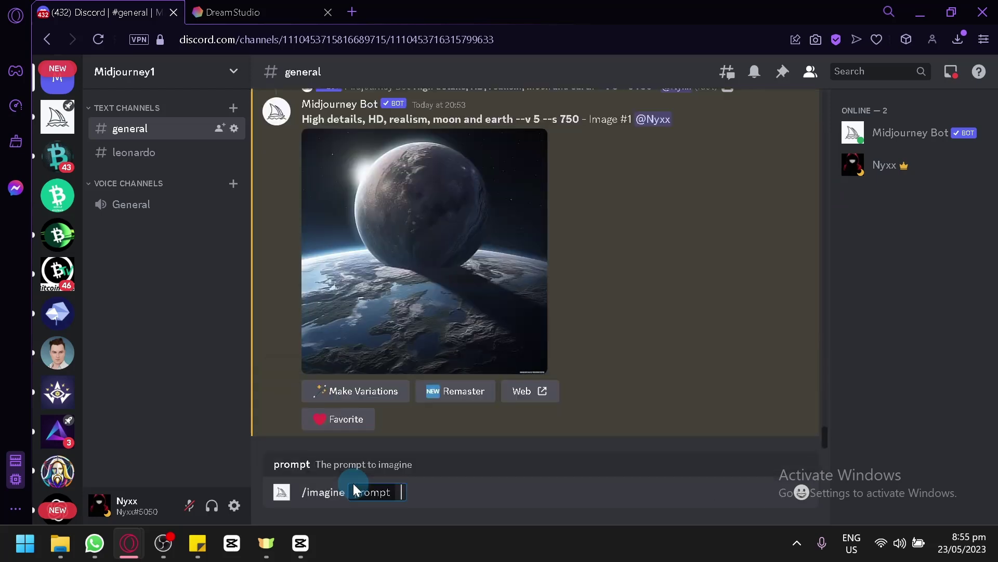
pyautogui.hotkey('ctrl', 'v')
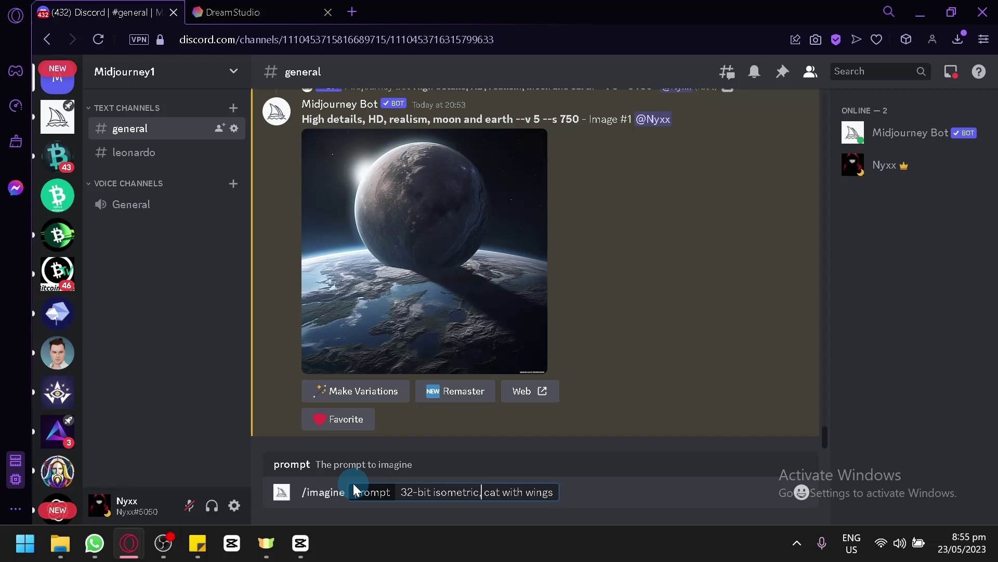
pyautogui.press('Return')
# - Replace the DreamStudio prompt with "32-bit isometric , cat with wings", using a comma instead of the hyphen
pyautogui.click(255, 10)
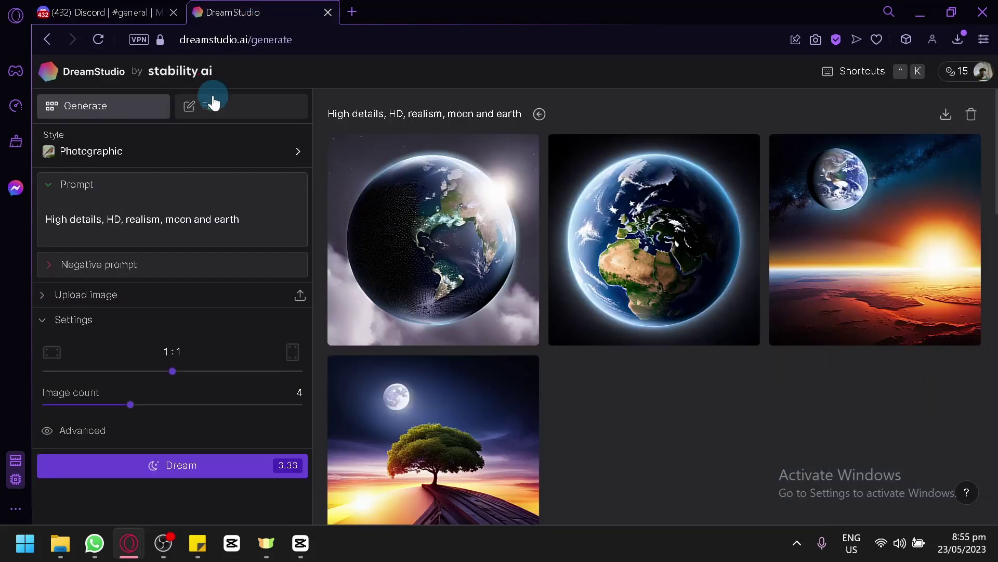
pyautogui.tripleClick(200, 223)
pyautogui.hotkey('ctrl', 'v')
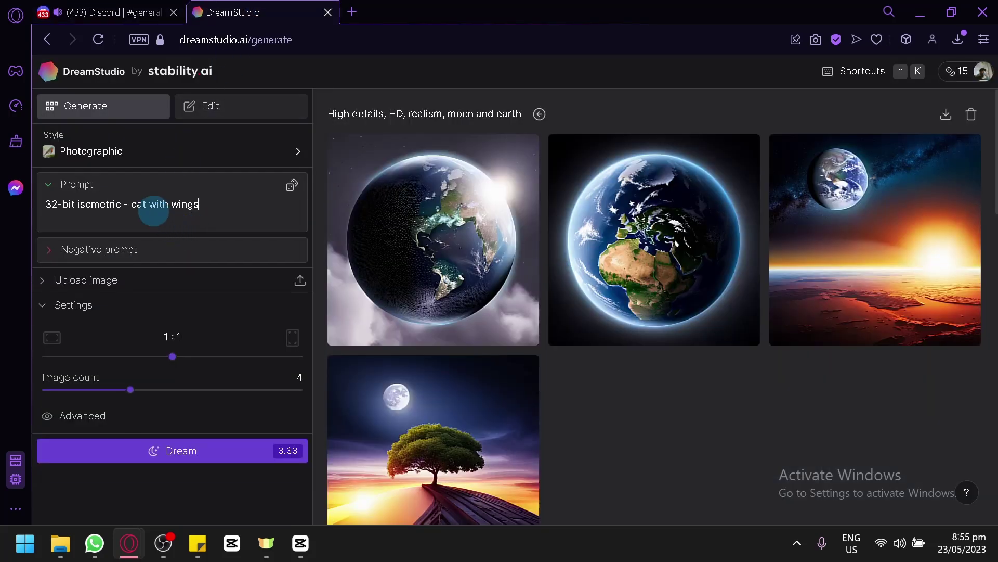
pyautogui.write(',')
# - Change the style to Isometric and generate four images from the winged cat prompt
pyautogui.click(134, 152)
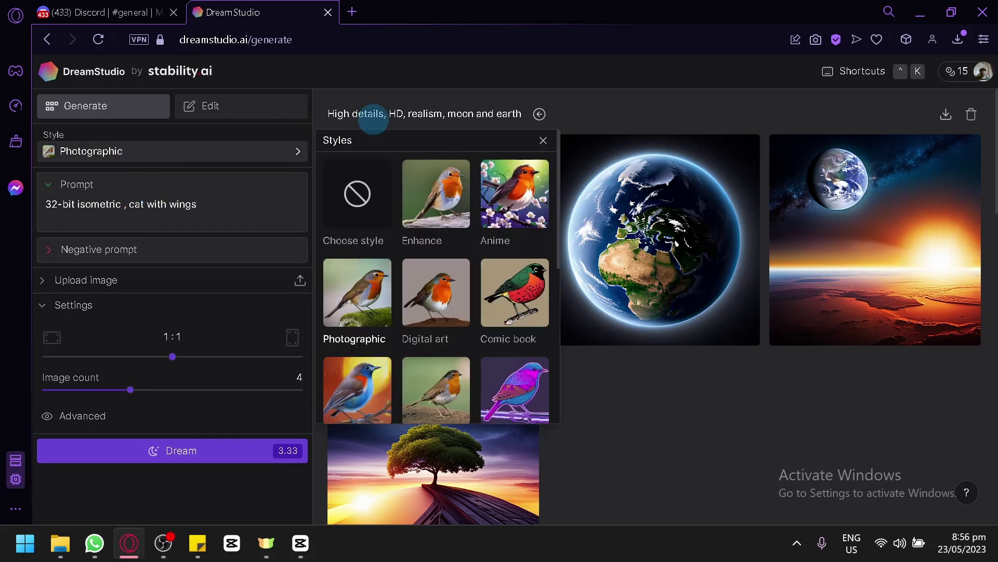
pyautogui.scroll(-2, 432, 249)
pyautogui.scroll(-3, 354, 342)
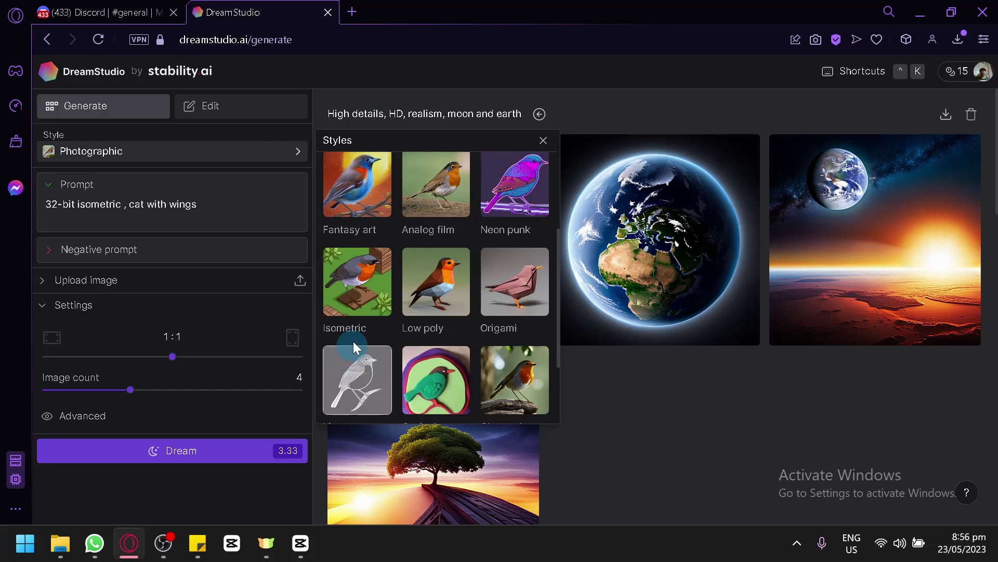
pyautogui.click(356, 307)
pyautogui.moveTo(63, 204); pyautogui.dragTo(108, 209)
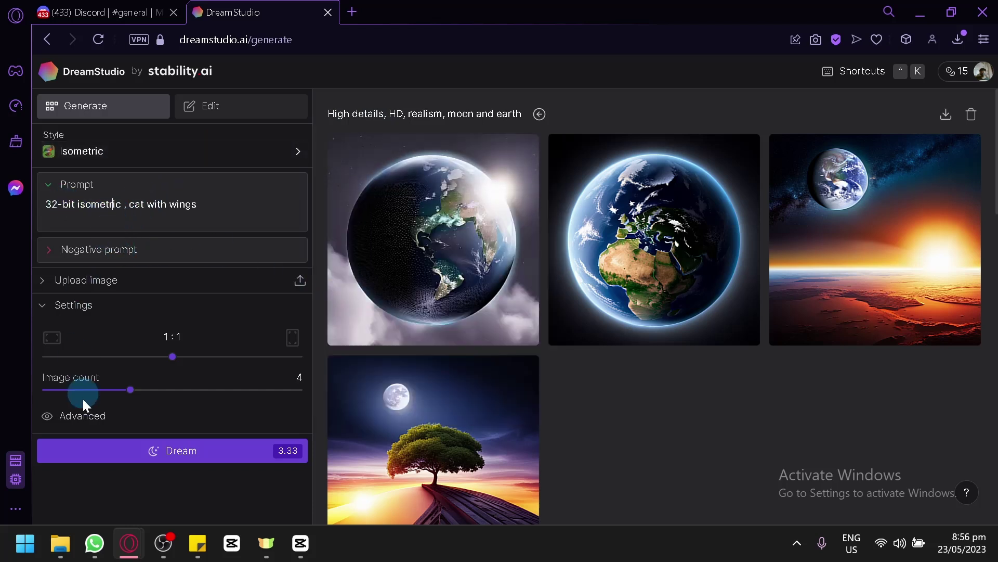
pyautogui.click(101, 462)
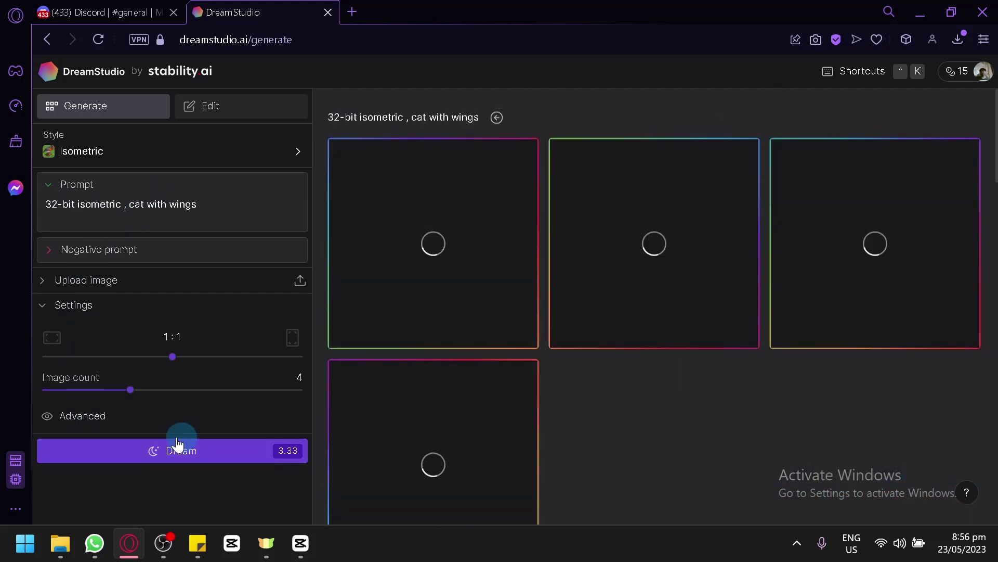
# - Check Midjourney's progress in Discord, and enlarge DreamStudio's white winged cat and orange cat images to inspect them
pyautogui.click(94, 8)
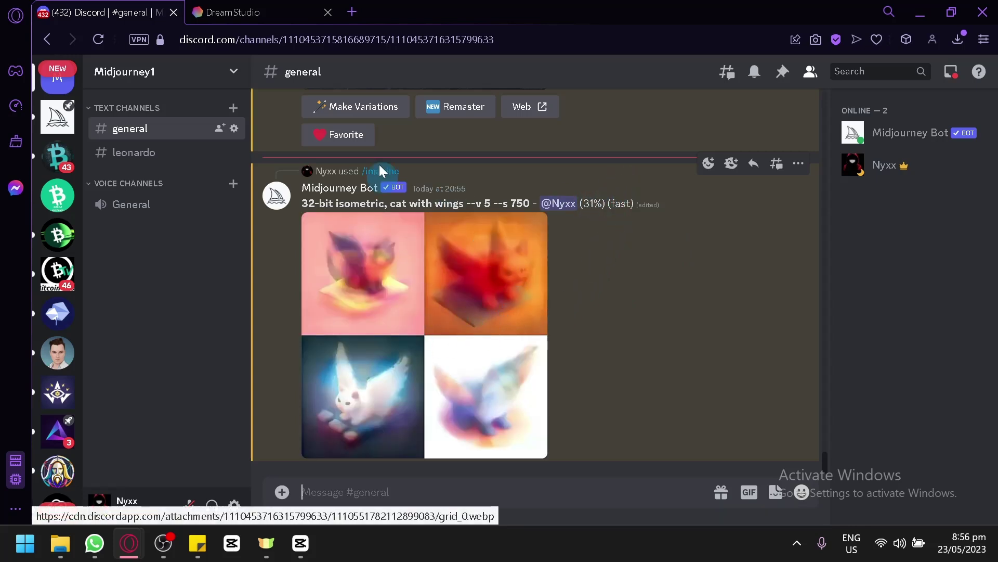
pyautogui.click(244, 11)
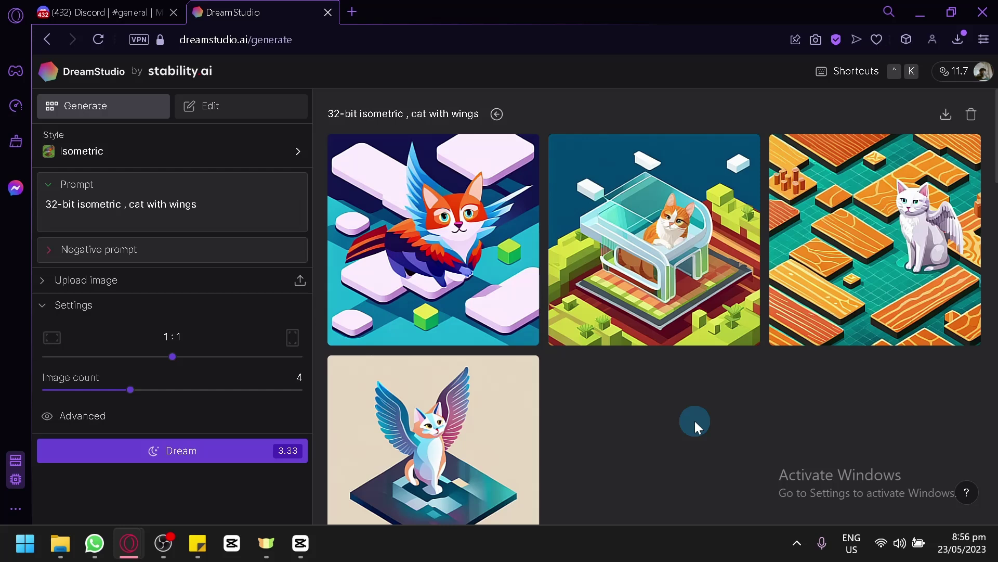
pyautogui.scroll(-2, 694, 421)
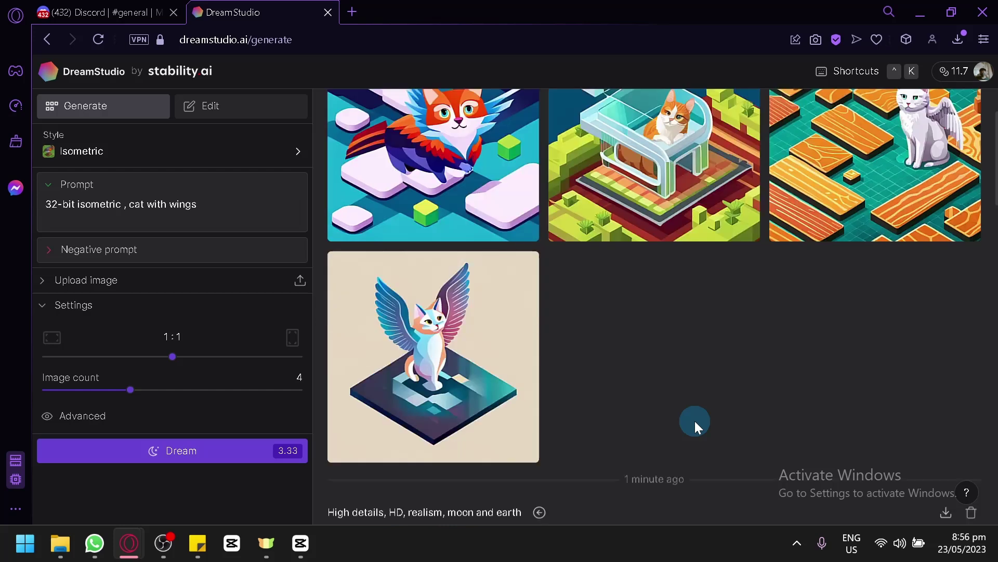
pyautogui.scroll(2, 695, 420)
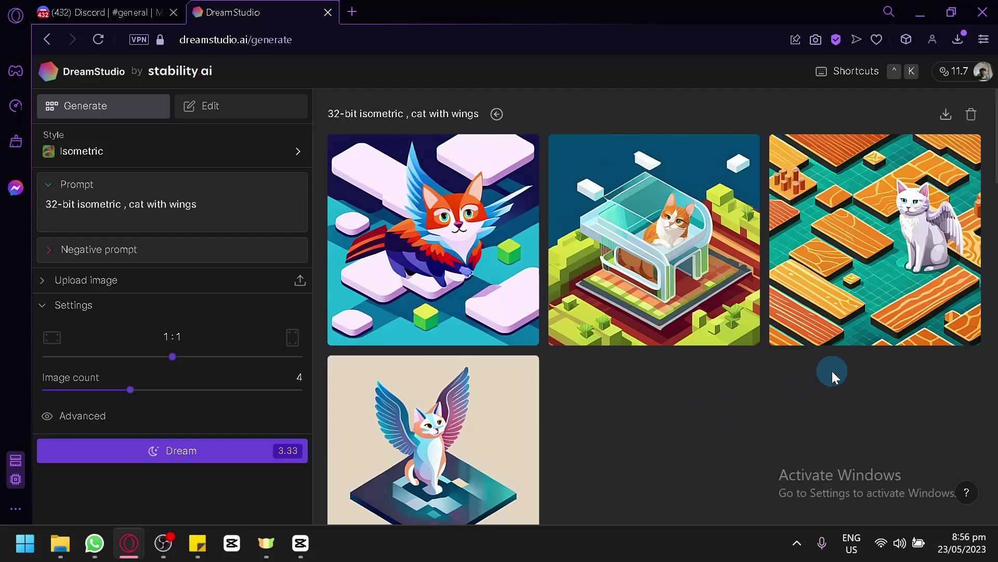
pyautogui.click(887, 309)
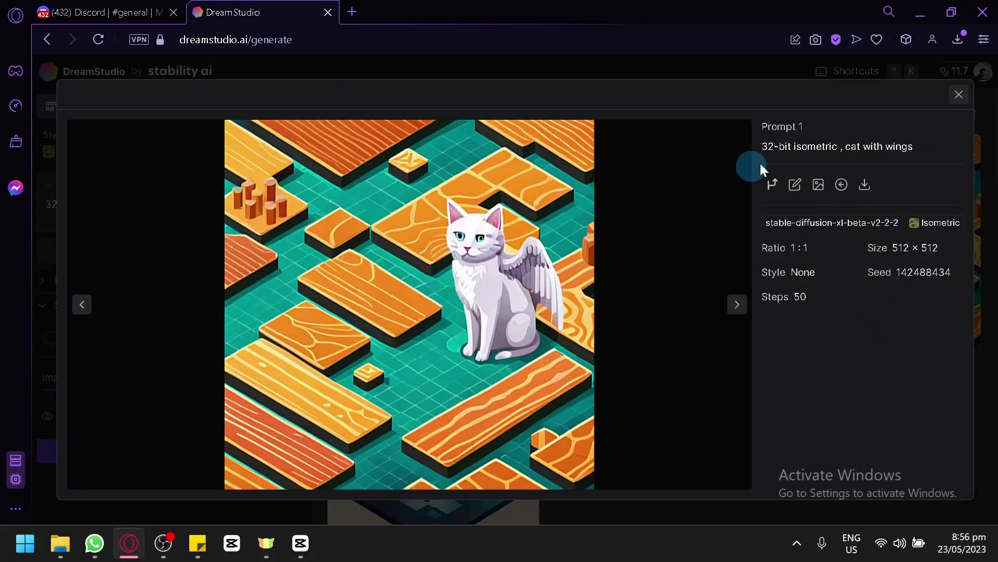
pyautogui.click(987, 163)
pyautogui.click(666, 259)
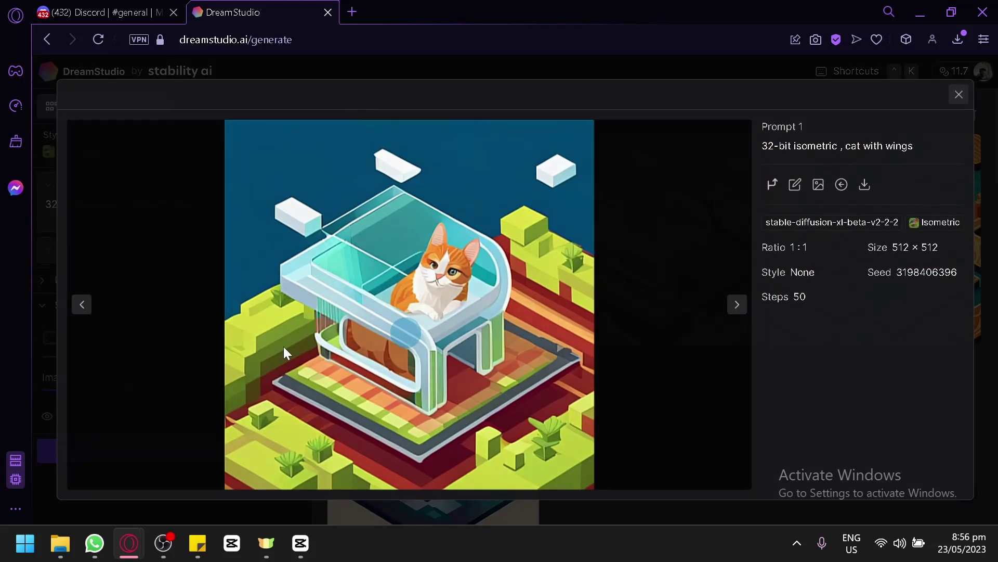
pyautogui.click(625, 67)
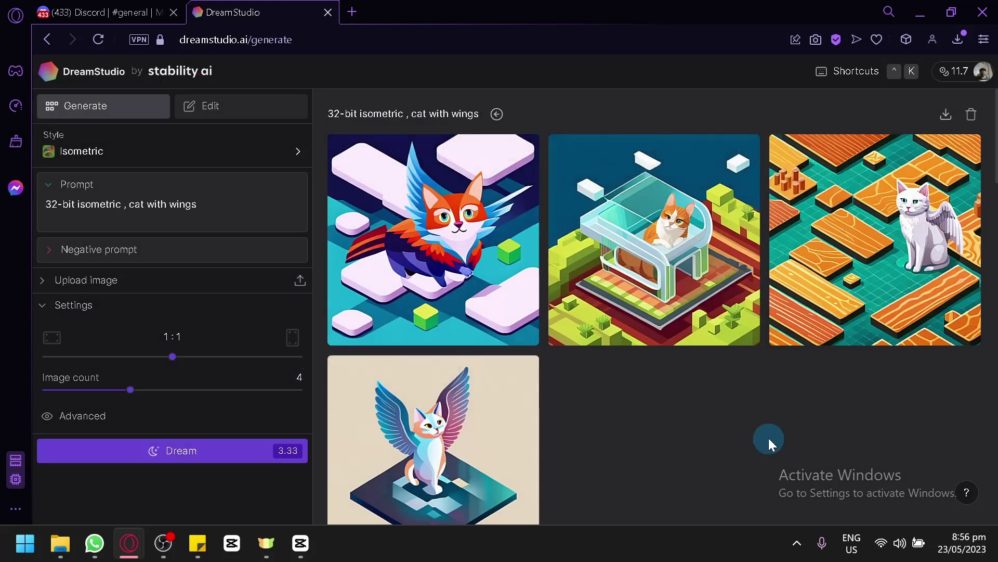
# - Review the rest of the isometric cat images in DreamStudio, enlarging one for a closer look
pyautogui.scroll(-2, 747, 432)
pyautogui.scroll(2, 744, 428)
pyautogui.scroll(-2, 745, 429)
pyautogui.click(535, 245)
pyautogui.click(447, 73)
# - Enlarge the Midjourney winged cat grid in Discord and compare it with the isometric images in DreamStudio
pyautogui.click(91, 6)
pyautogui.click(506, 274)
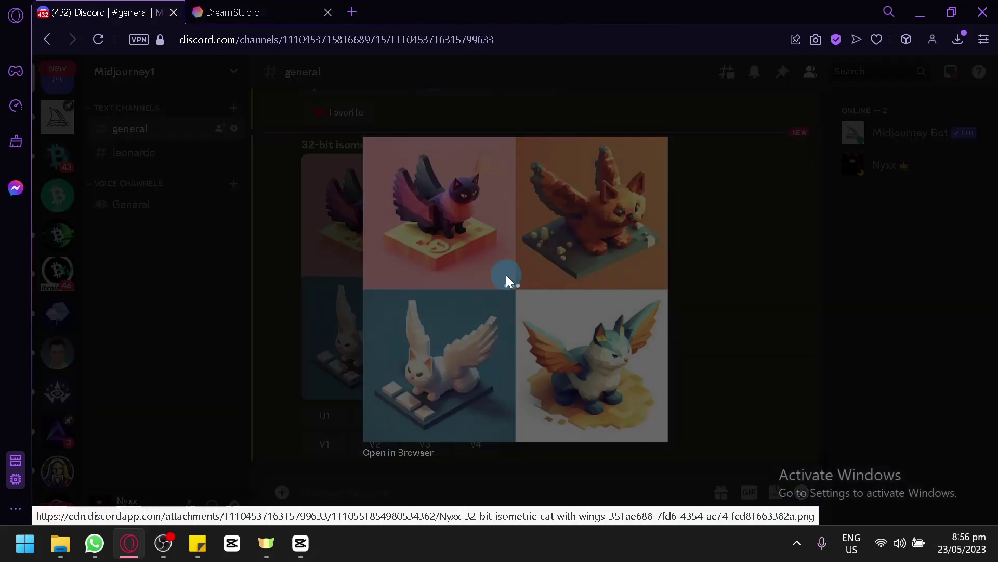
pyautogui.click(234, 12)
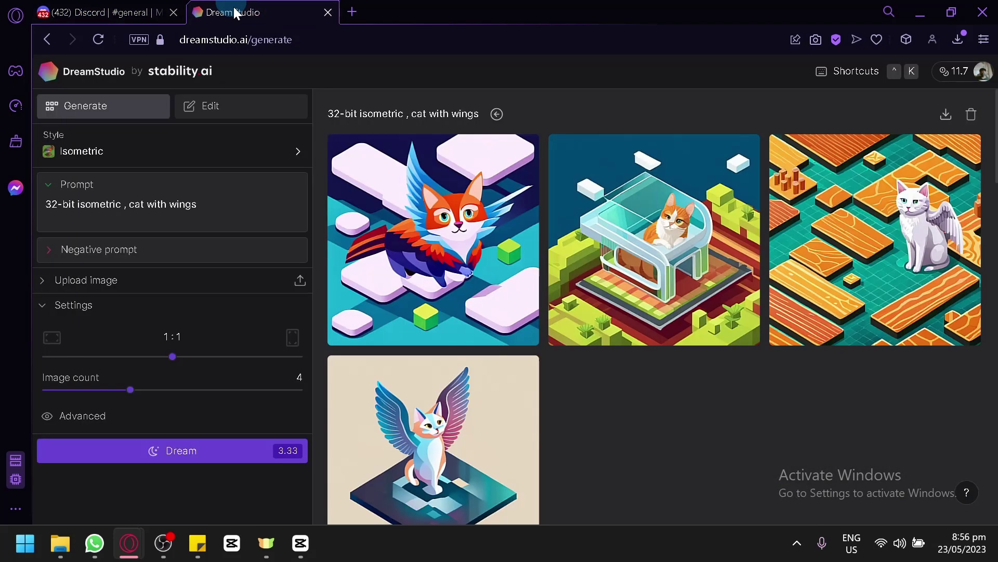
pyautogui.click(134, 11)
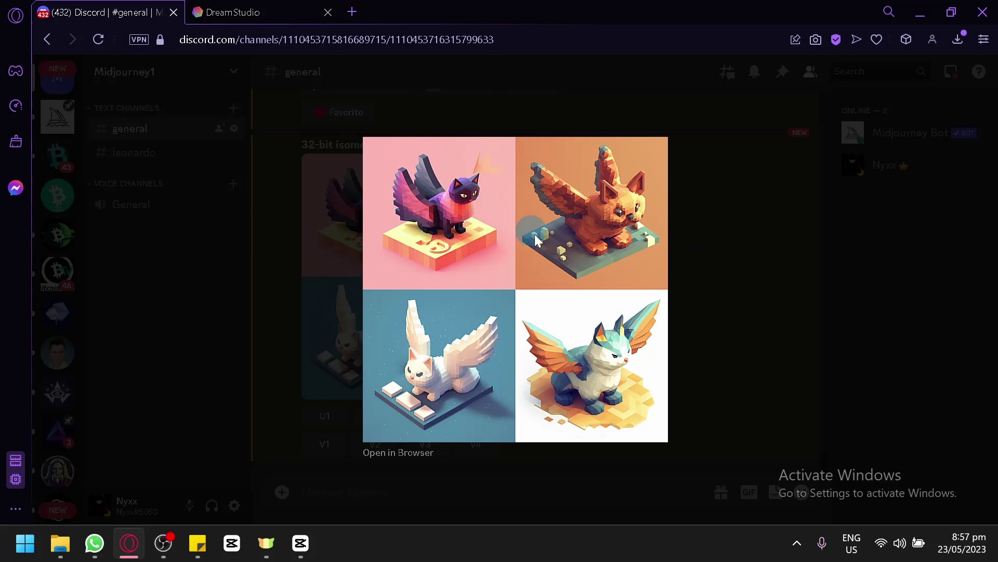
# - Close the enlarged grid and have Midjourney upscale the first winged cat image
pyautogui.click(330, 416)
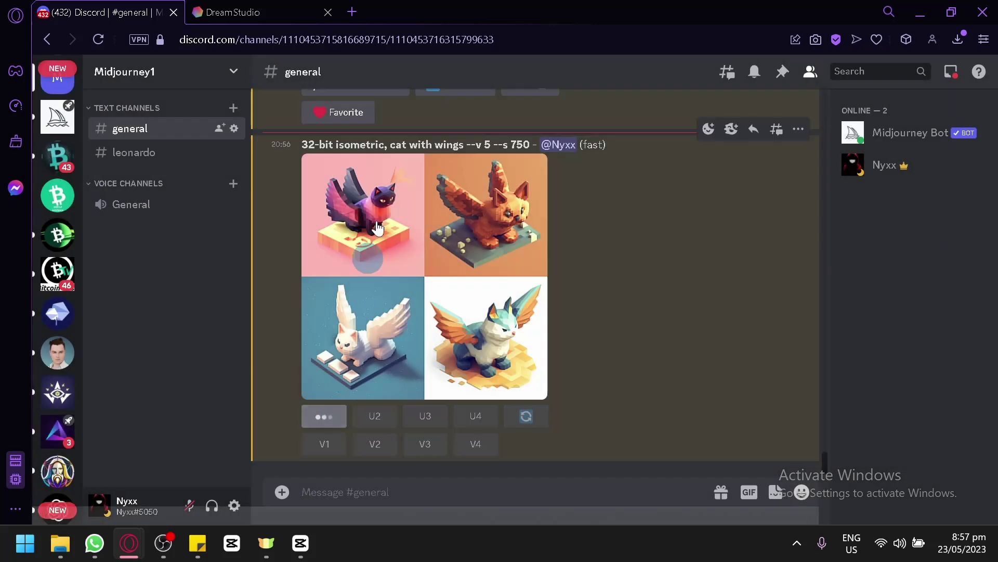
pyautogui.click(502, 382)
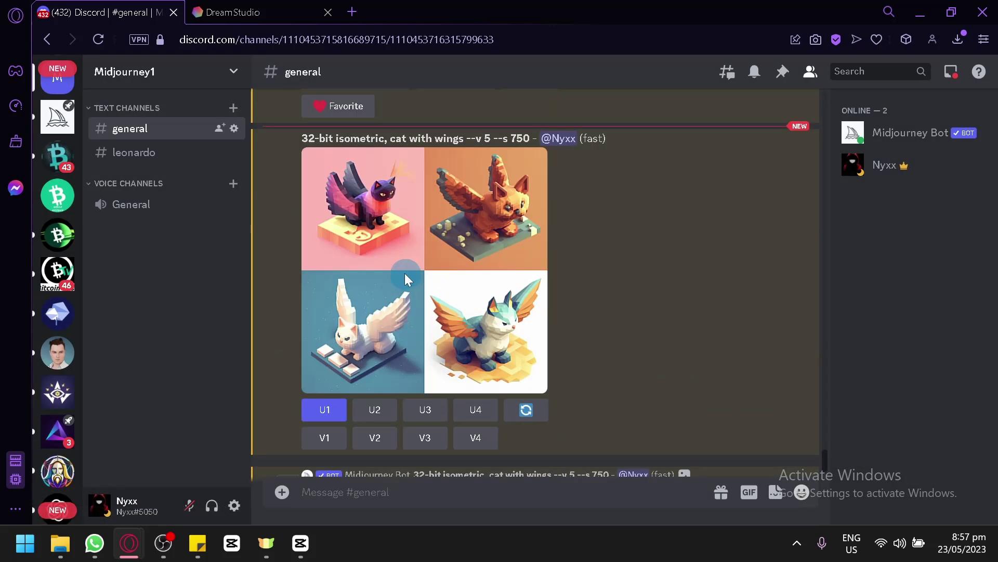
pyautogui.scroll(-3, 520, 260)
pyautogui.click(278, 174)
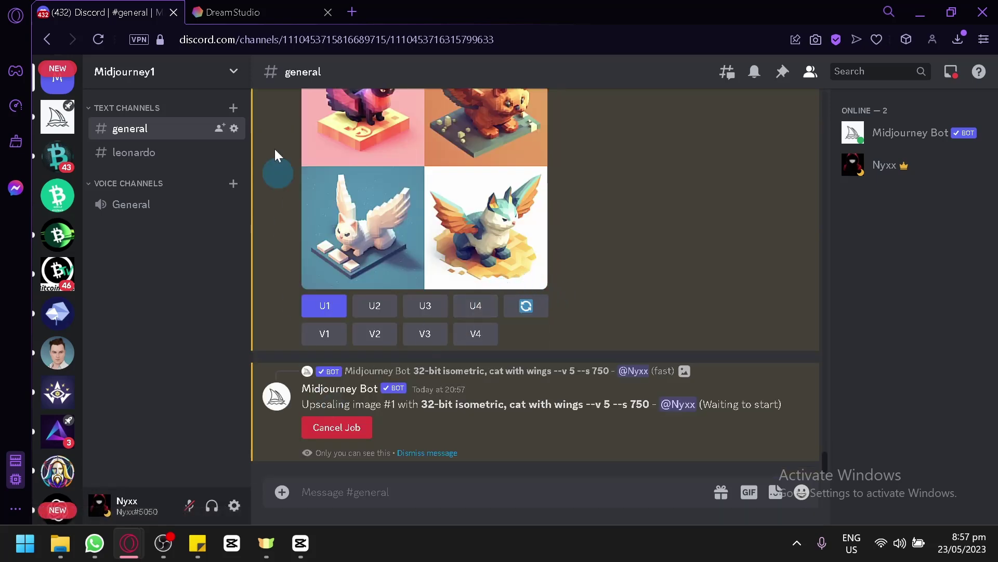
# - Return to DreamStudio and review all four isometric winged cat images against the prompt
pyautogui.click(234, 12)
pyautogui.scroll(-2, 501, 350)
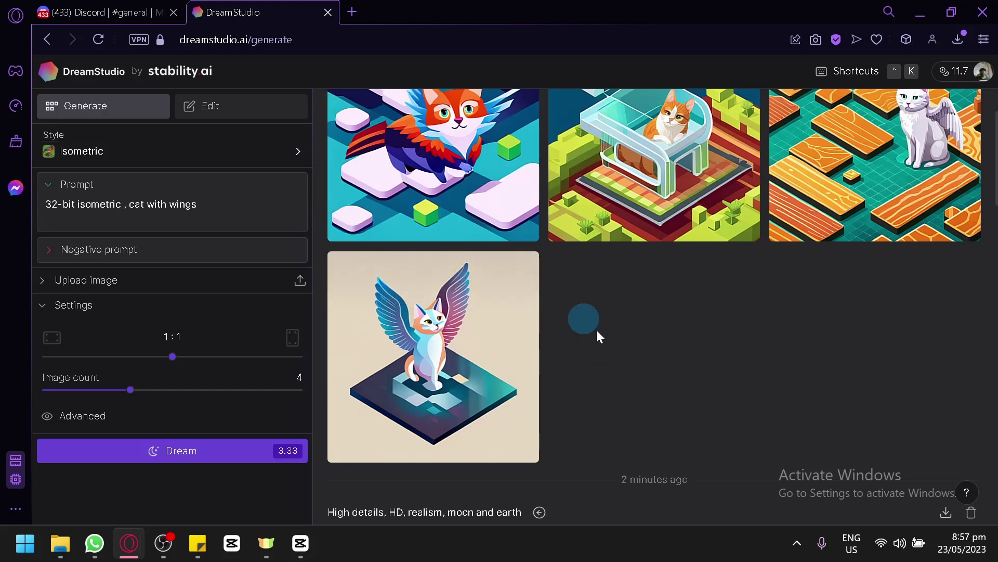
pyautogui.scroll(2, 598, 364)
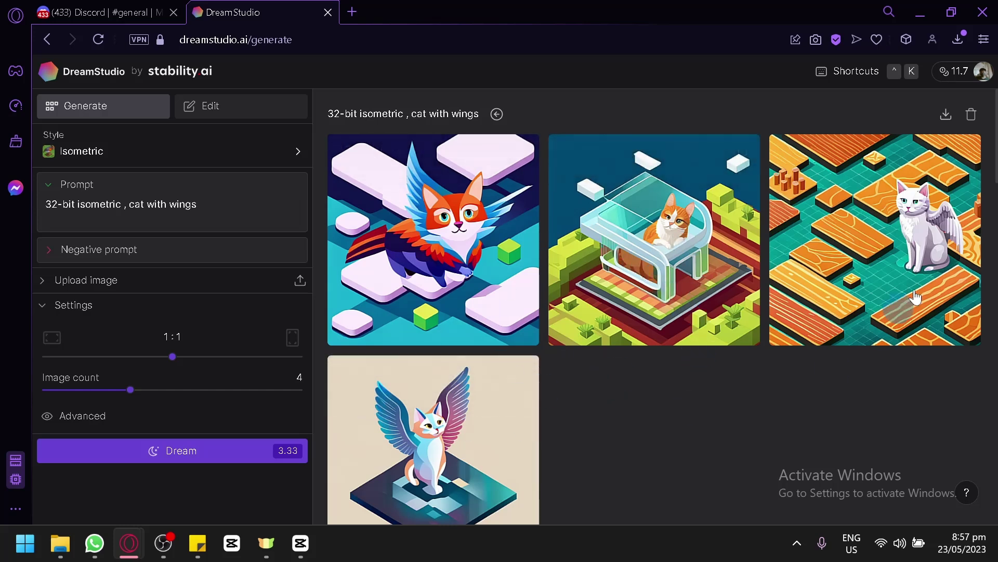
# - View the upscaled Midjourney winged cat enlarged in Discord, close it, and go back to DreamStudio
pyautogui.click(130, 11)
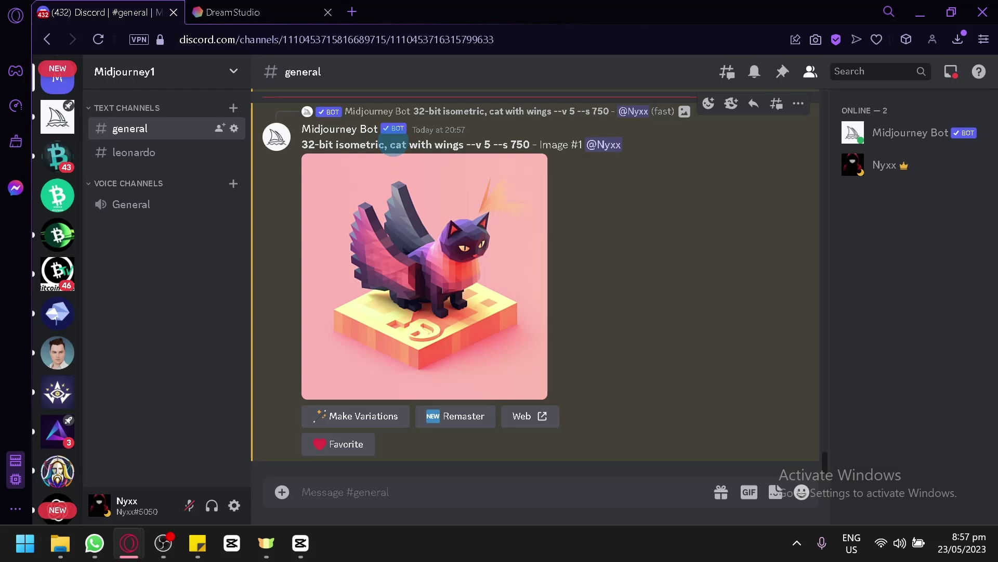
pyautogui.click(364, 216)
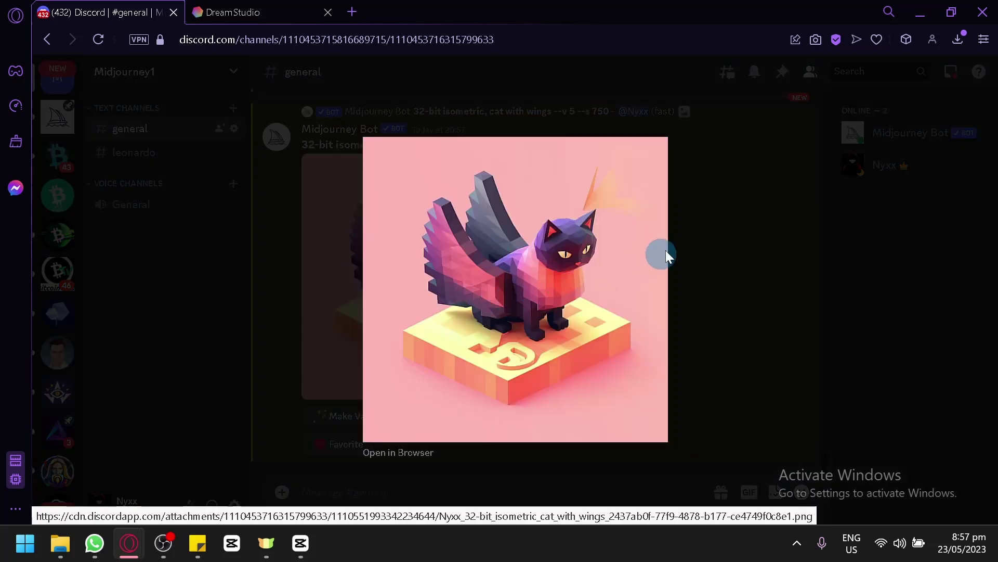
pyautogui.click(706, 229)
pyautogui.click(286, 7)
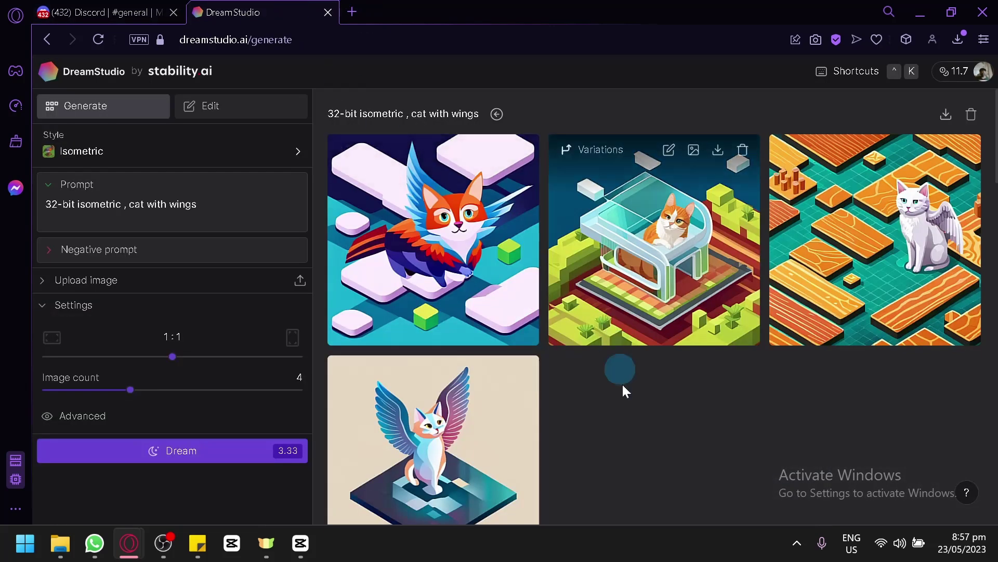
# - Copy "diagramatic drawing - rocket ship" from the sticky note and replace the DreamStudio prompt with it
pyautogui.click(198, 543)
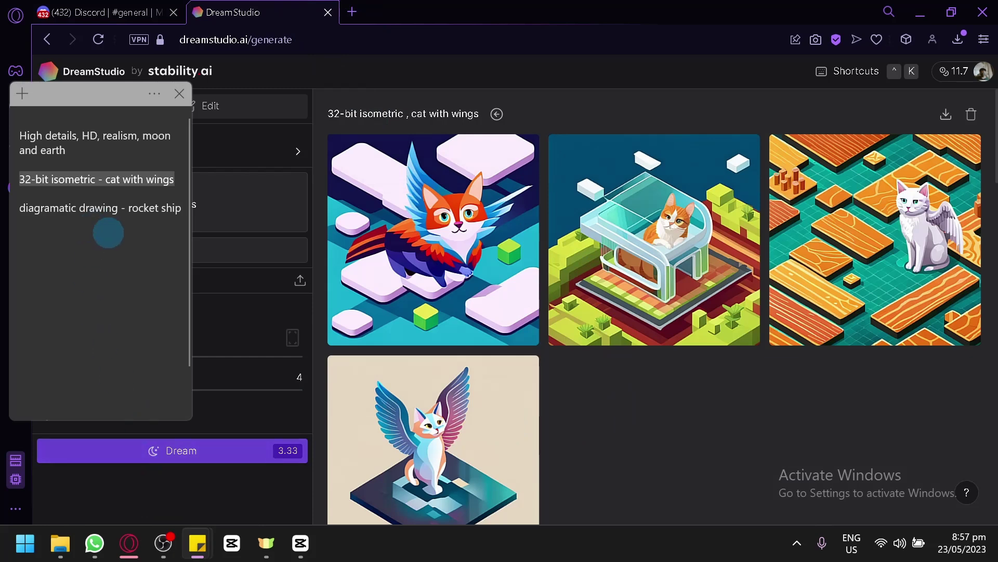
pyautogui.tripleClick(90, 211)
pyautogui.hotkey('ctrl', 'c')
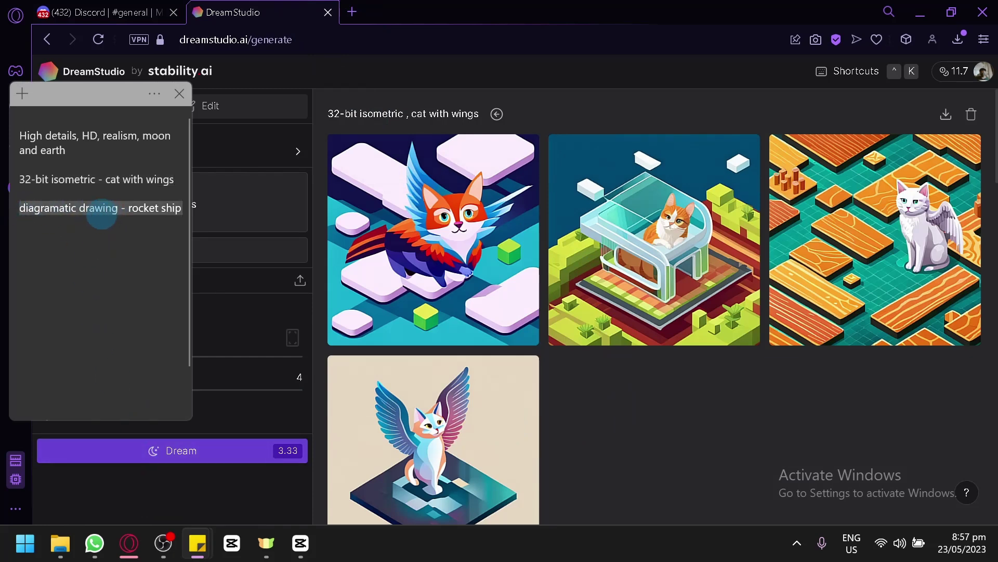
pyautogui.click(234, 223)
pyautogui.moveTo(240, 223); pyautogui.dragTo(50, 203)
pyautogui.hotkey('ctrl', 'v')
# - Change the DreamStudio image style to Line art
pyautogui.click(101, 153)
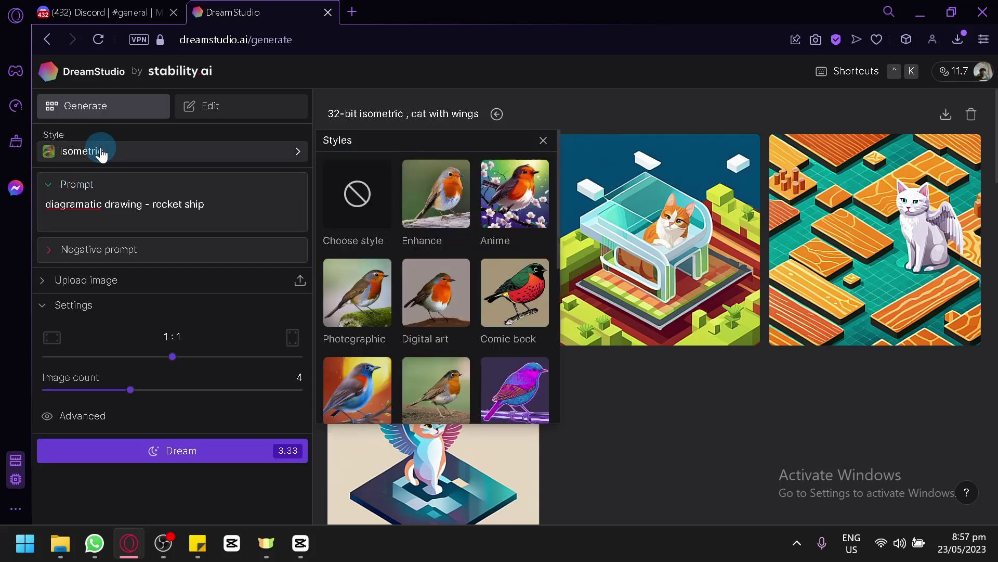
pyautogui.scroll(-6, 439, 312)
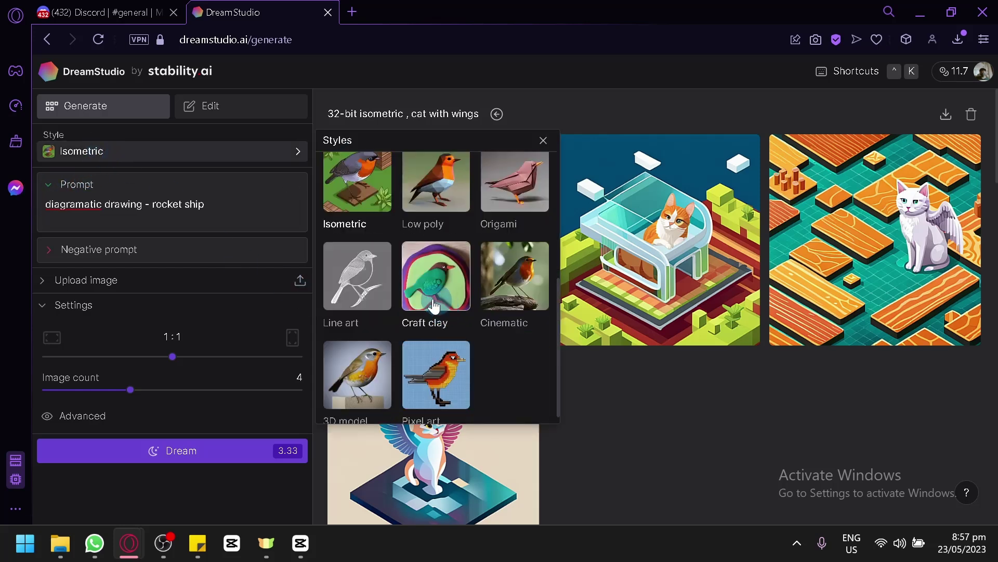
pyautogui.click(371, 288)
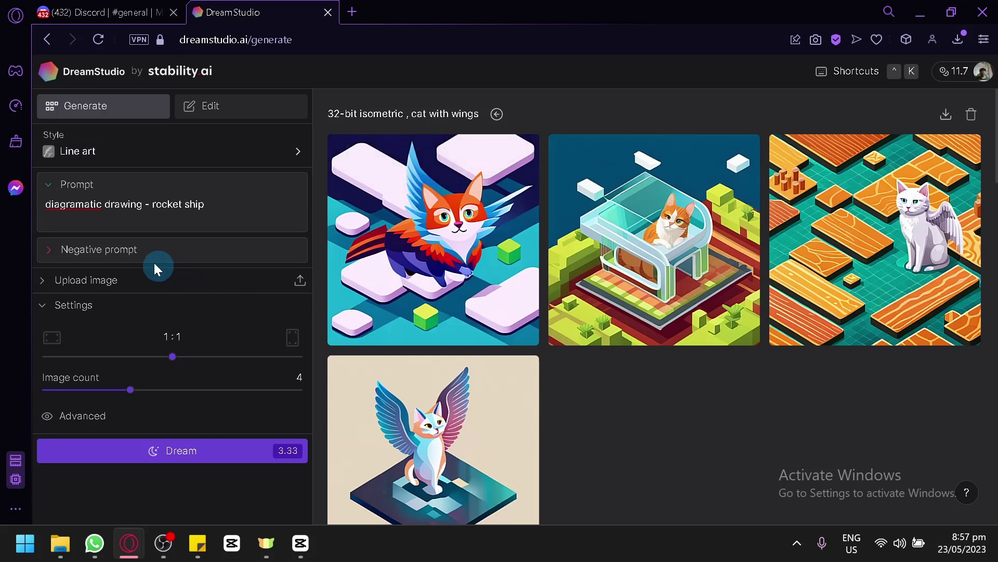
# - Change the prompt to "diagramatic drawing, rocket ship", generate the images, and switch to Discord
pyautogui.click(151, 219)
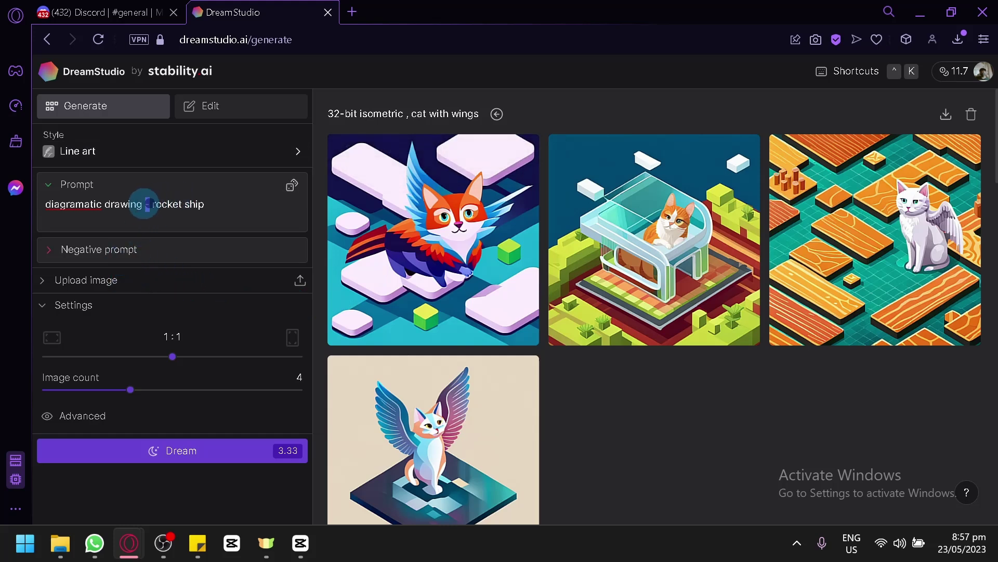
pyautogui.write(',')
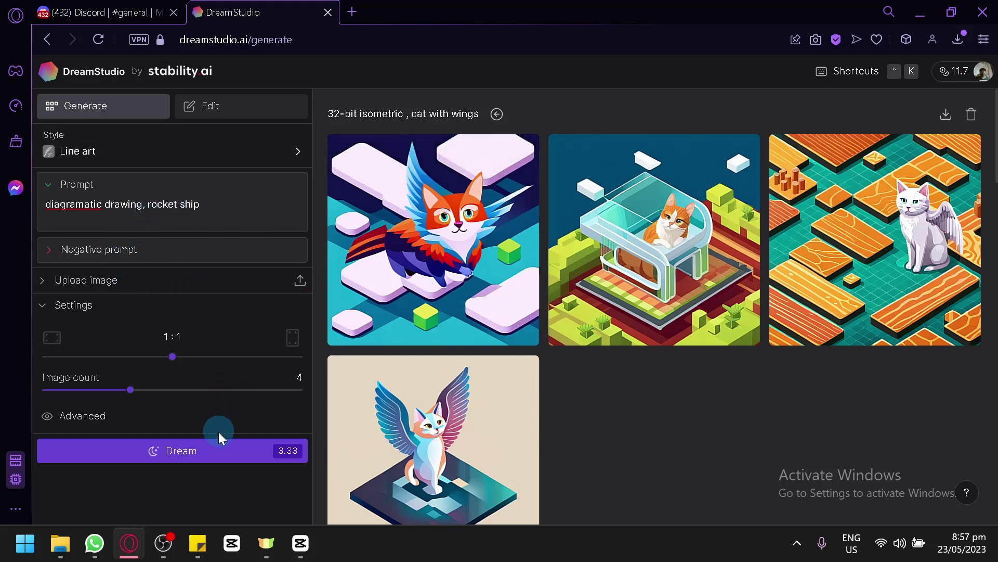
pyautogui.click(225, 448)
pyautogui.click(104, 12)
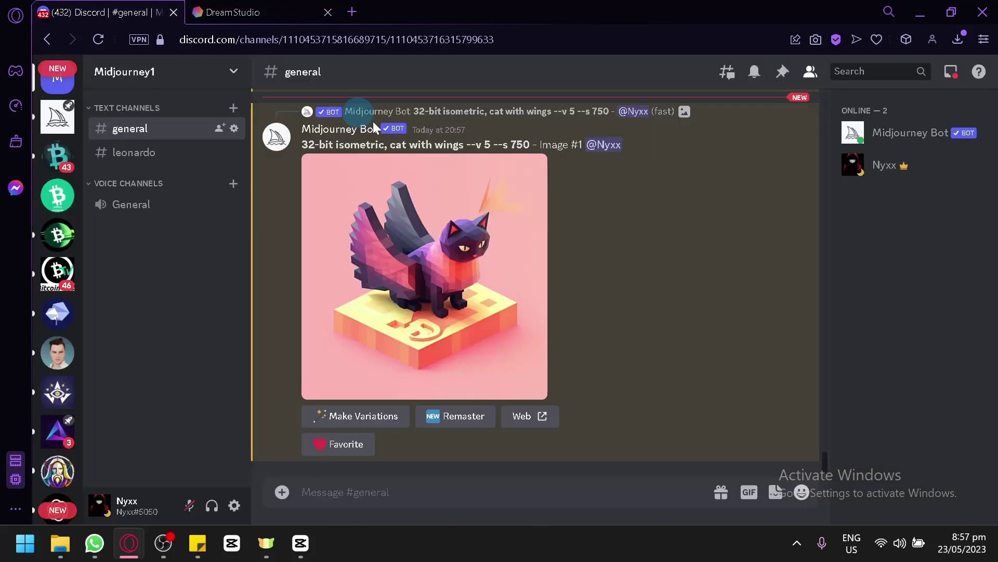
pyautogui.write('/ti')
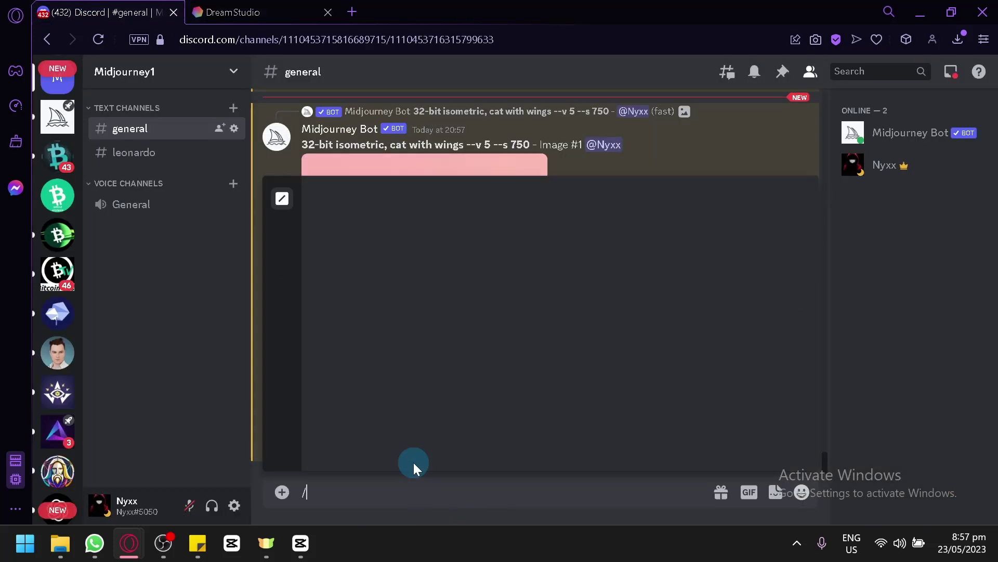
pyautogui.press('Tab')
pyautogui.press('BackSpace')
pyautogui.press('BackSpace')
pyautogui.press('BackSpace')
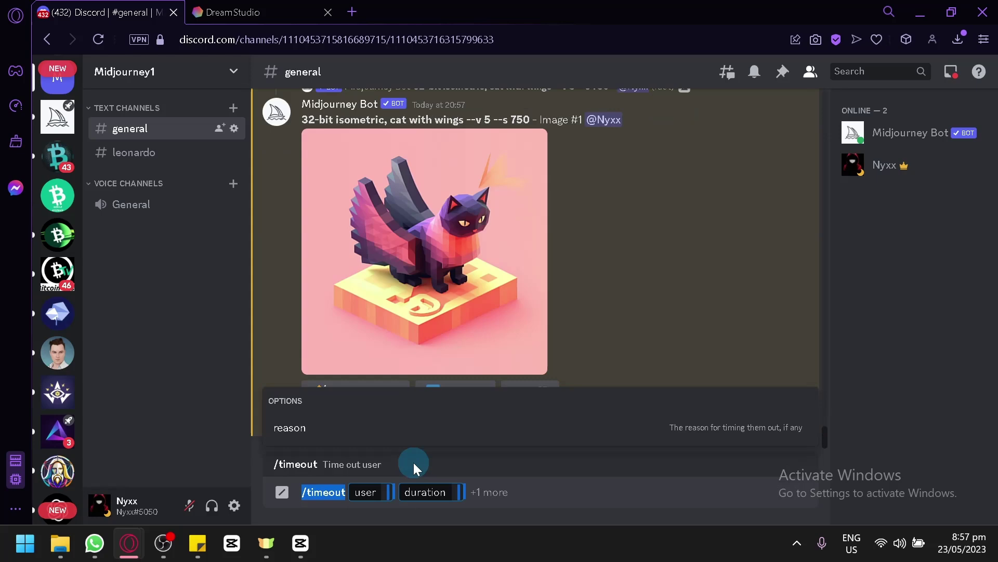
# - Submit a Midjourney /imagine request with the copied prompt, its dash replaced by a comma: "diagramatic drawing, rocket ship"
pyautogui.write('/ima')
pyautogui.press('Tab')
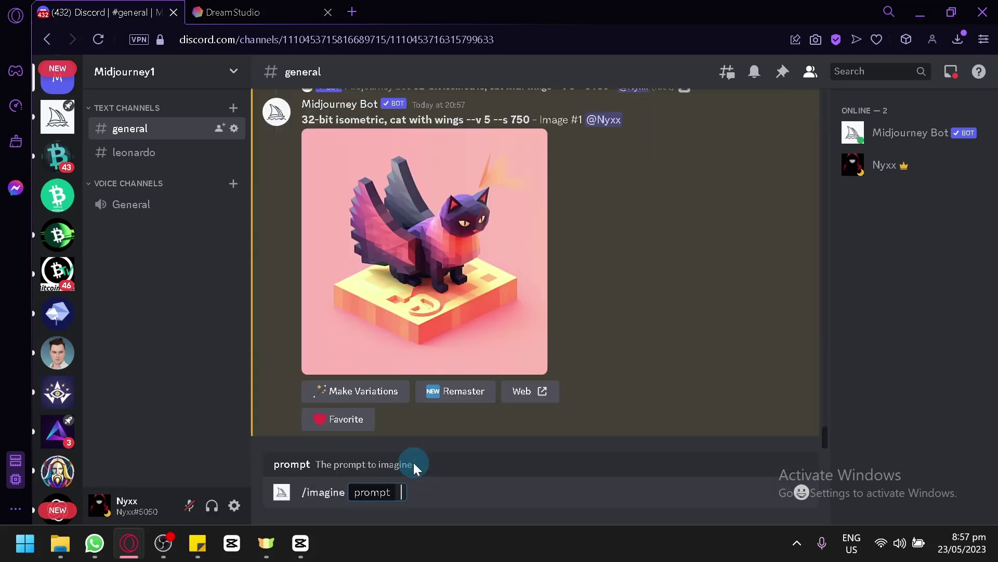
pyautogui.hotkey('ctrl', 'v')
pyautogui.press('Left')
pyautogui.press('Left')
pyautogui.press('Left')
pyautogui.press('Left')
pyautogui.press('Left')
pyautogui.press('Left')
pyautogui.press('Left')
pyautogui.press('Left')
pyautogui.press('Left')
pyautogui.press('Left')
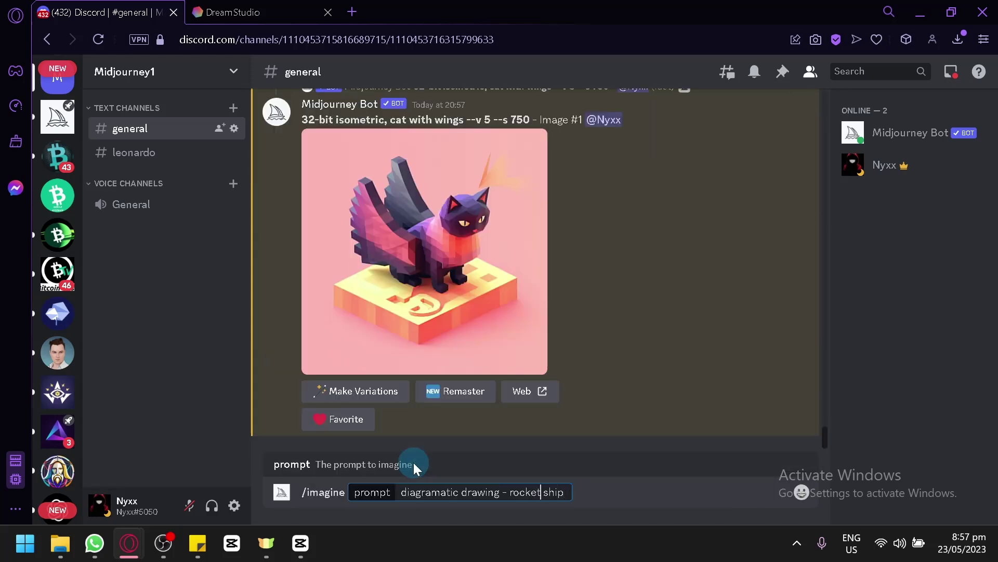
pyautogui.press('BackSpace')
pyautogui.press('BackSpace')
pyautogui.press('BackSpace')
pyautogui.write(',')
pyautogui.press('Return')
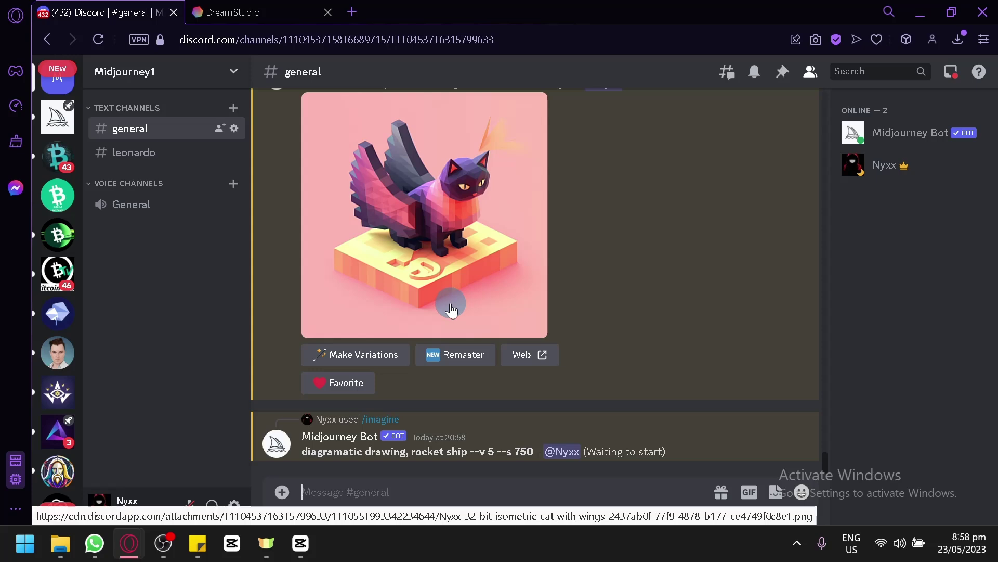
# - Review the Line art rocket ship images in DreamStudio and check Midjourney's progress in Discord
pyautogui.click(283, 10)
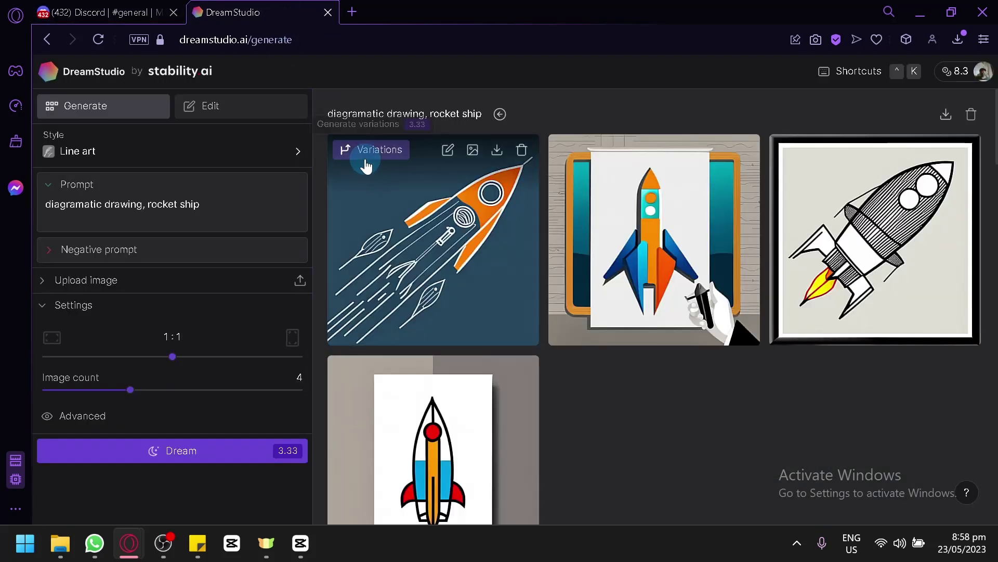
pyautogui.click(133, 10)
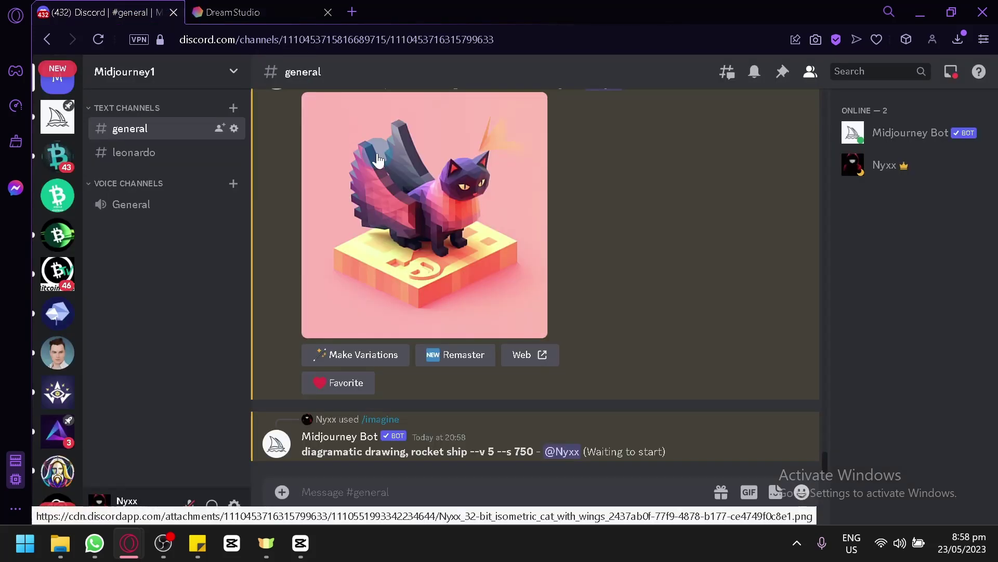
pyautogui.click(208, 7)
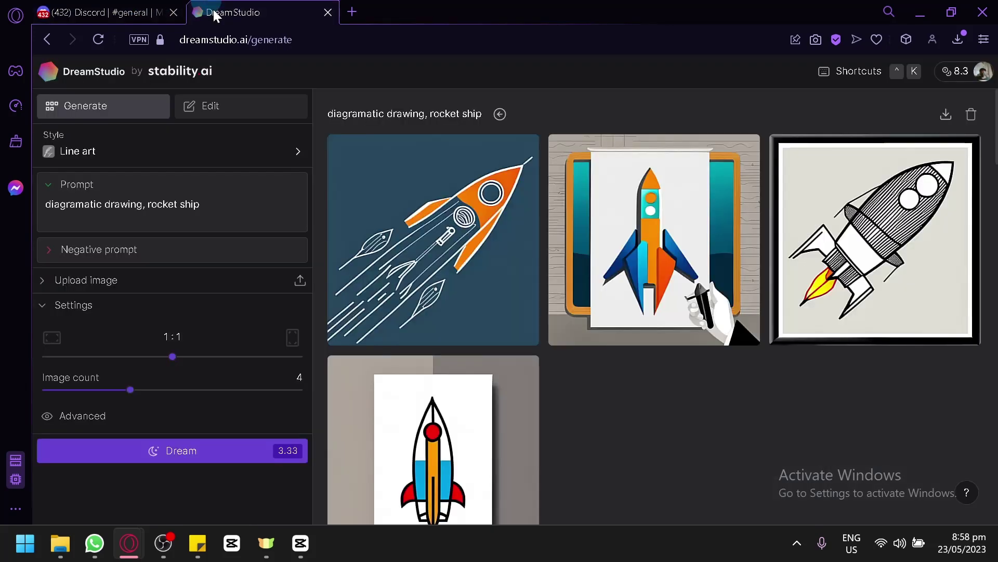
pyautogui.scroll(-2, 710, 370)
pyautogui.scroll(2, 704, 372)
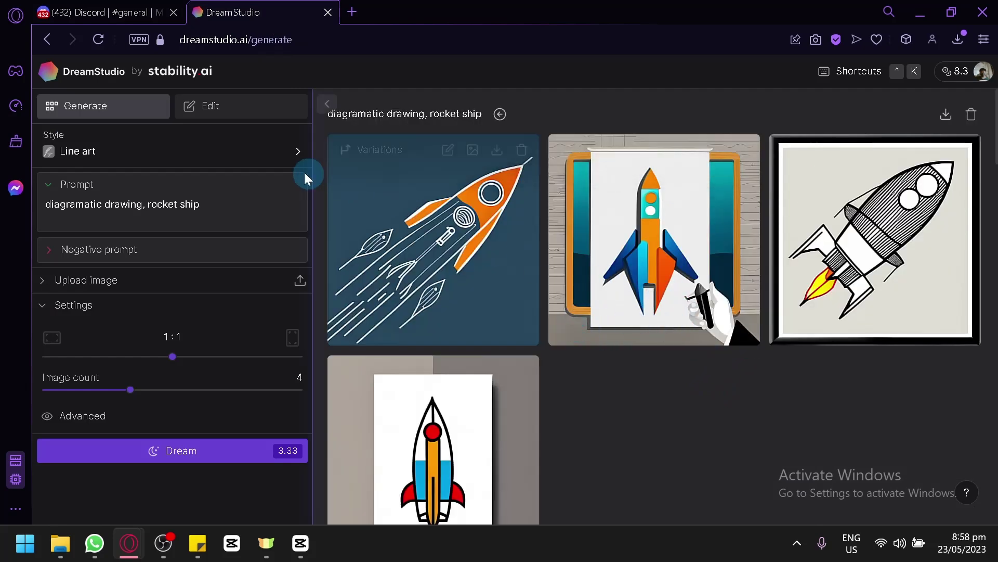
# - Remove the Line art style and generate the rocket ship images again with no style selected
pyautogui.click(257, 150)
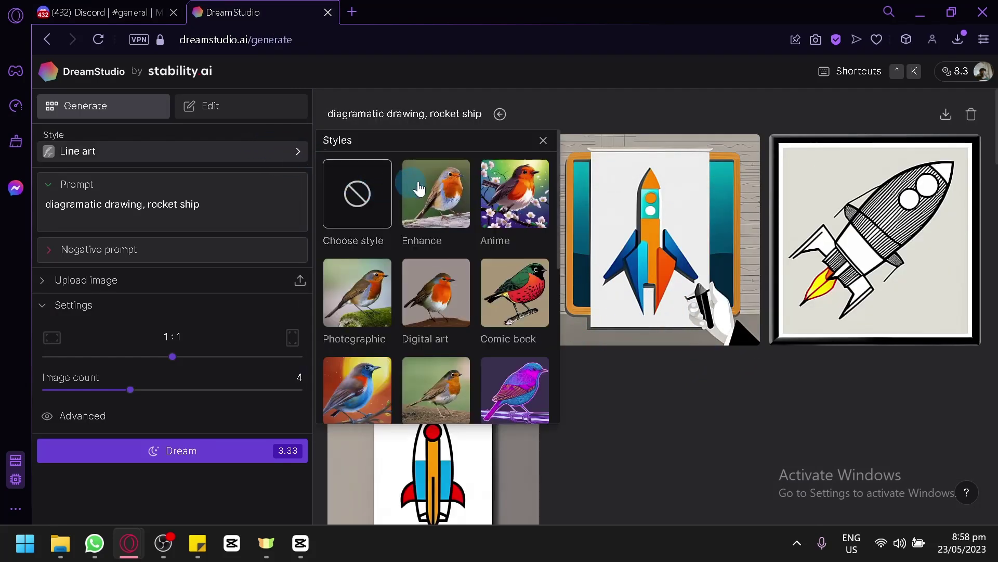
pyautogui.click(359, 195)
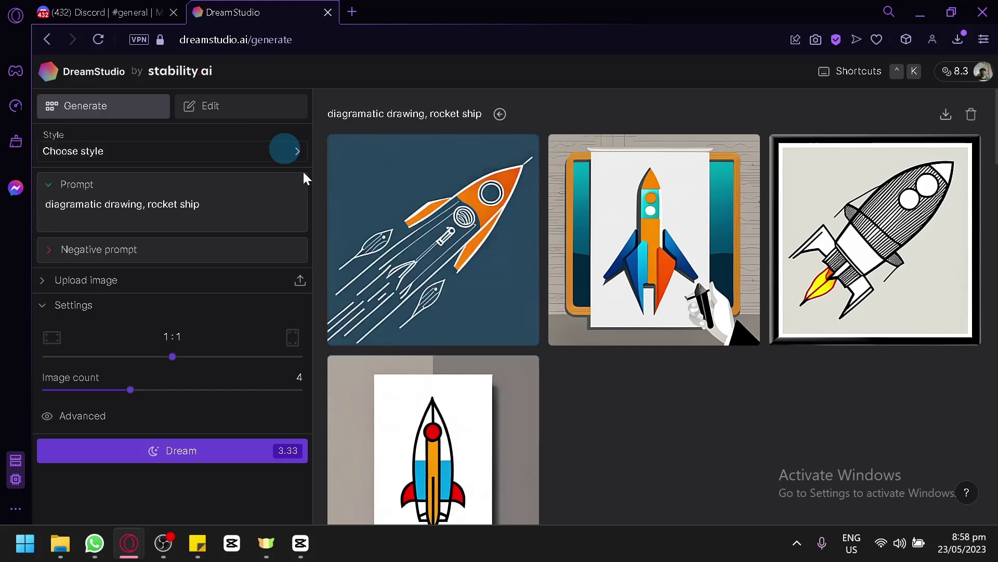
pyautogui.click(167, 451)
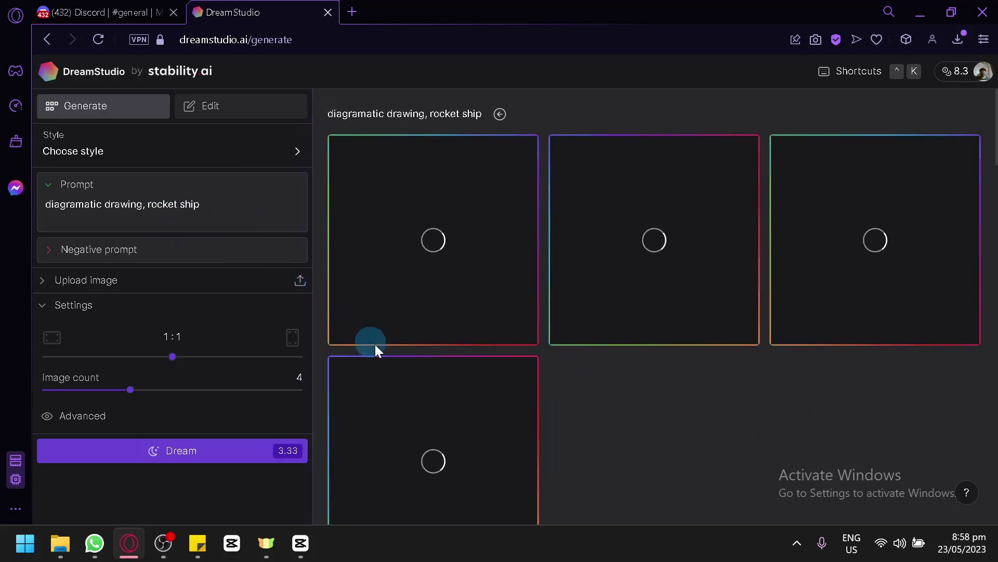
# - Look through the earlier DreamStudio results, and review the rocket ship images generated without a style
pyautogui.scroll(-4, 640, 385)
pyautogui.scroll(4, 640, 369)
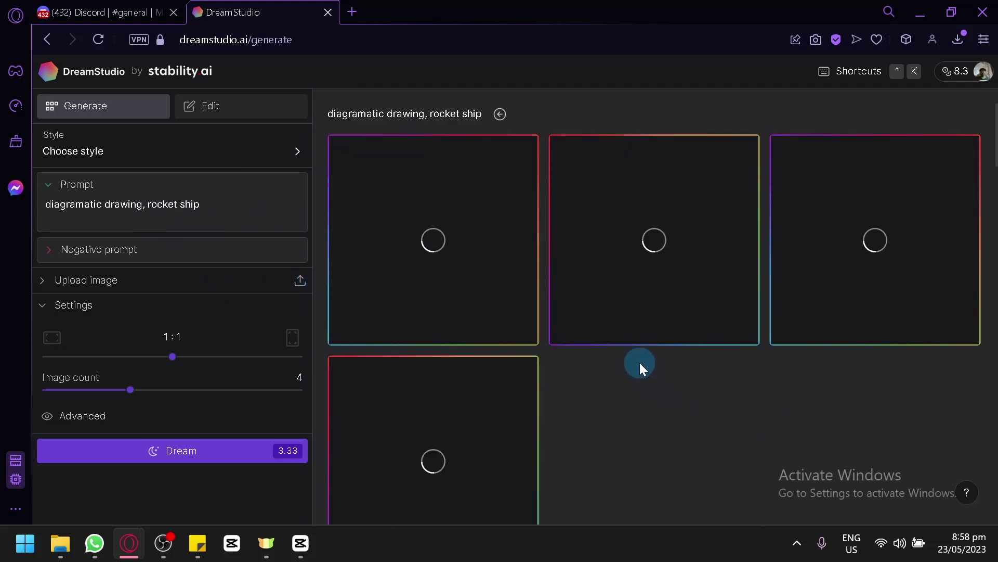
pyautogui.scroll(-2, 635, 366)
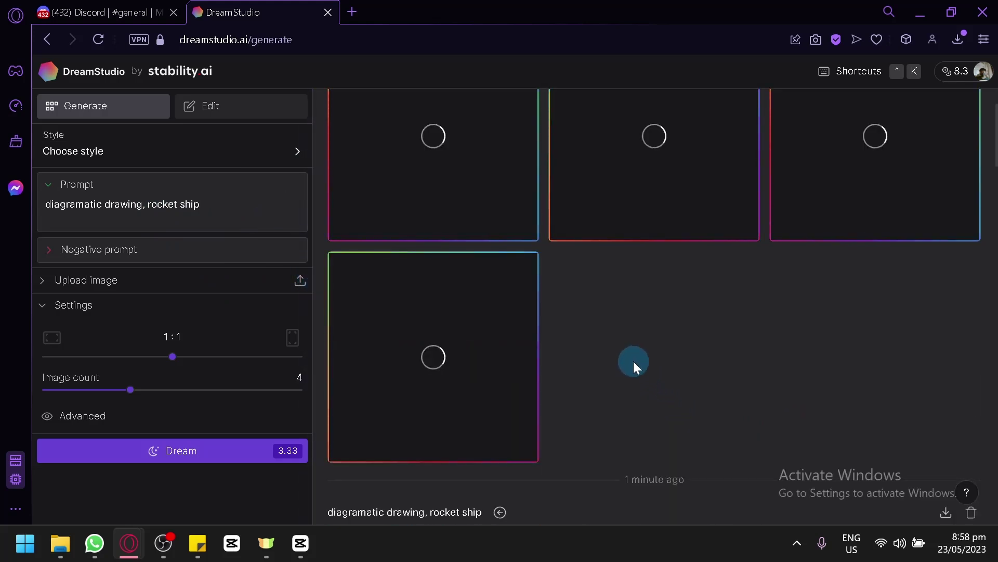
pyautogui.scroll(-8, 635, 364)
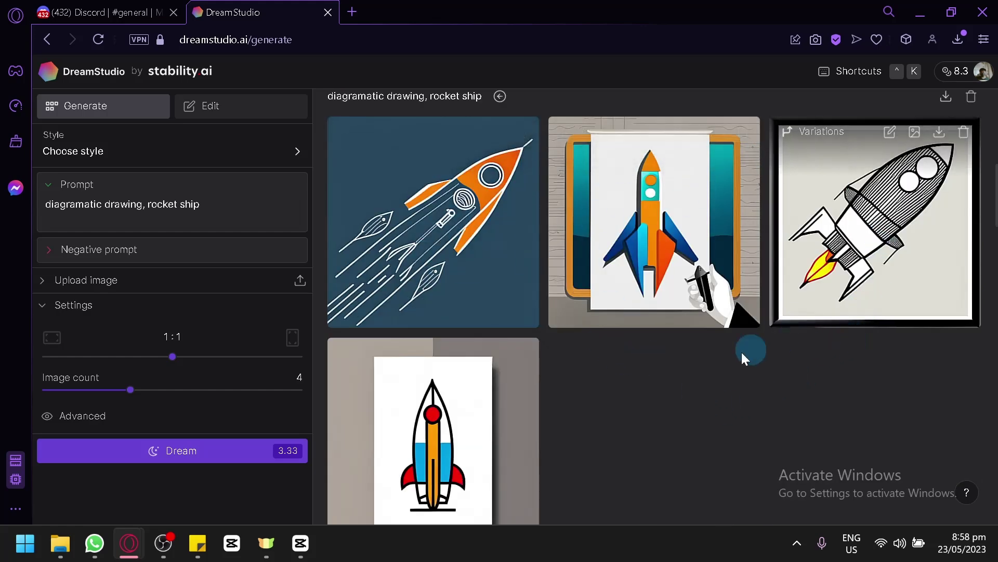
pyautogui.scroll(-10, 624, 343)
pyautogui.scroll(19, 633, 352)
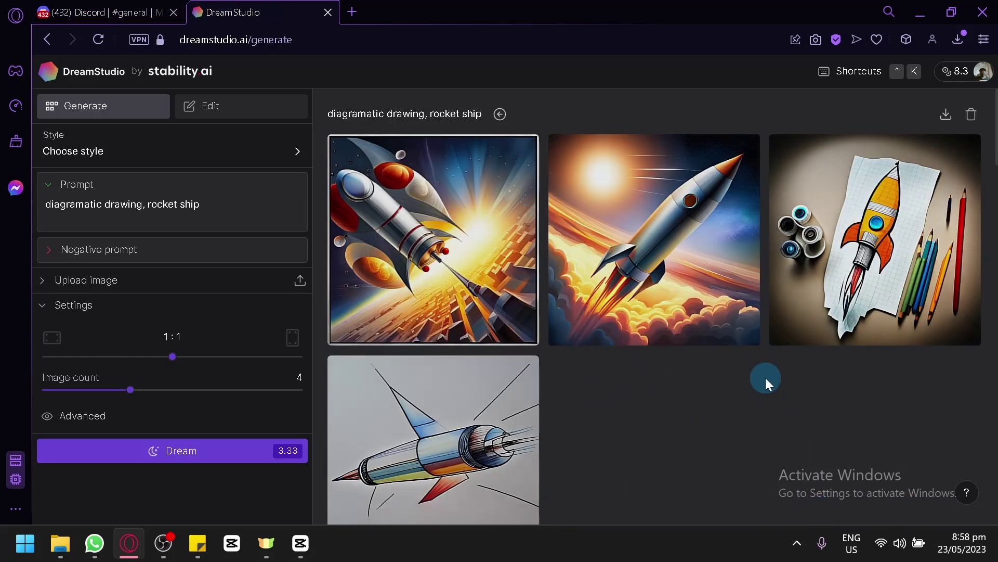
pyautogui.scroll(-2, 775, 376)
pyautogui.scroll(2, 772, 389)
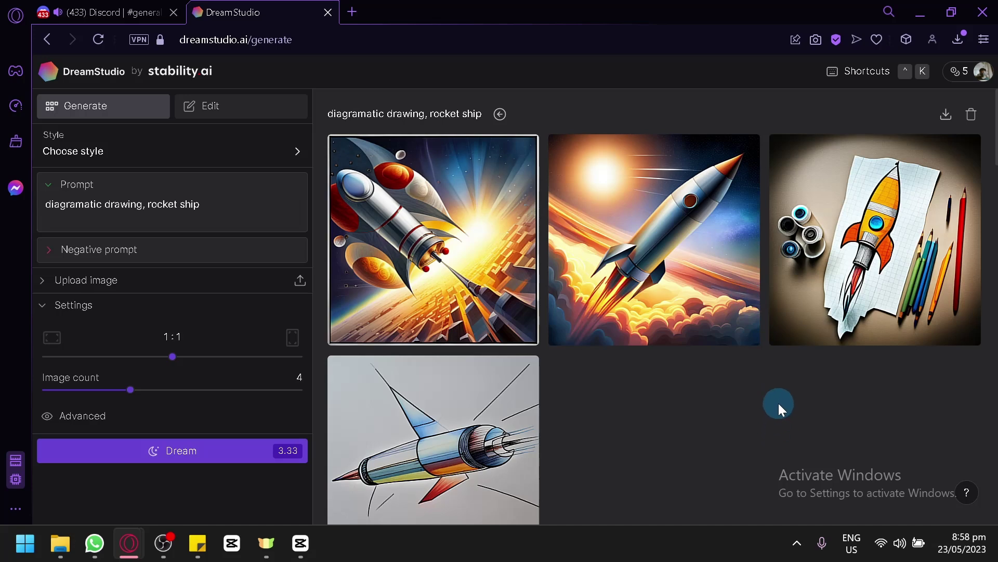
# - Enlarge the second unstyled rocket ship image, close it, and compare the set with the Line art images
pyautogui.click(657, 247)
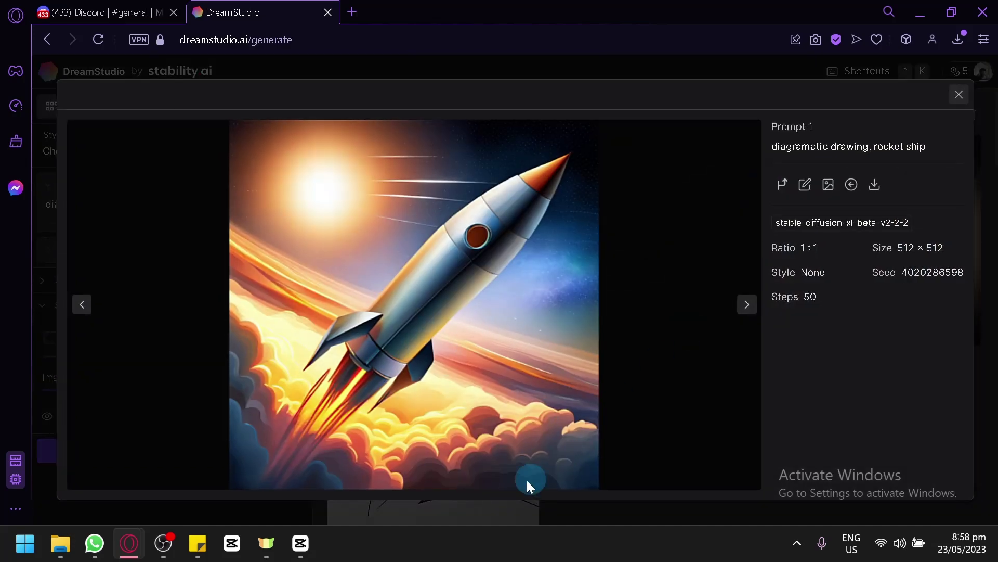
pyautogui.click(542, 507)
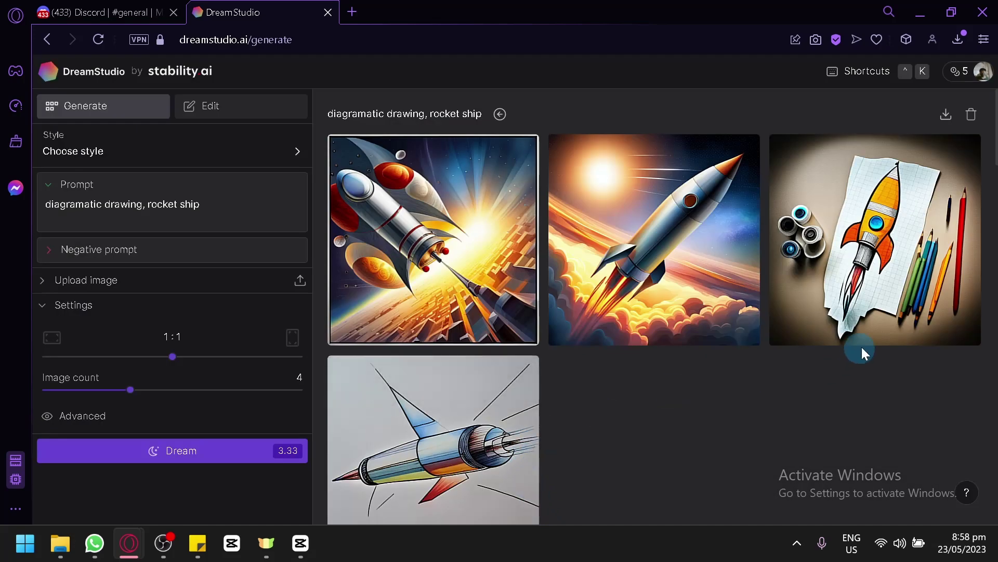
pyautogui.scroll(-2, 853, 359)
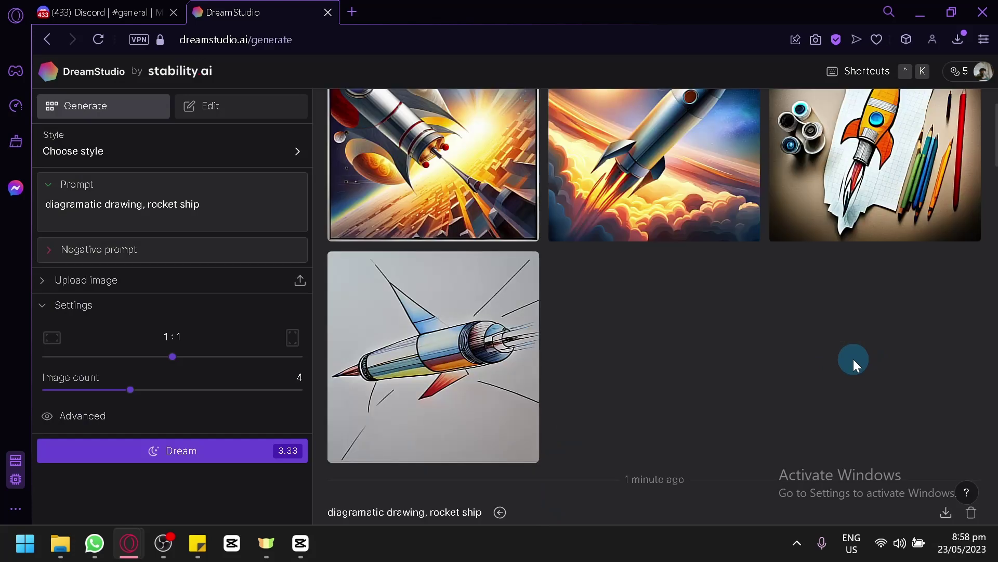
pyautogui.scroll(-8, 853, 359)
pyautogui.scroll(10, 832, 373)
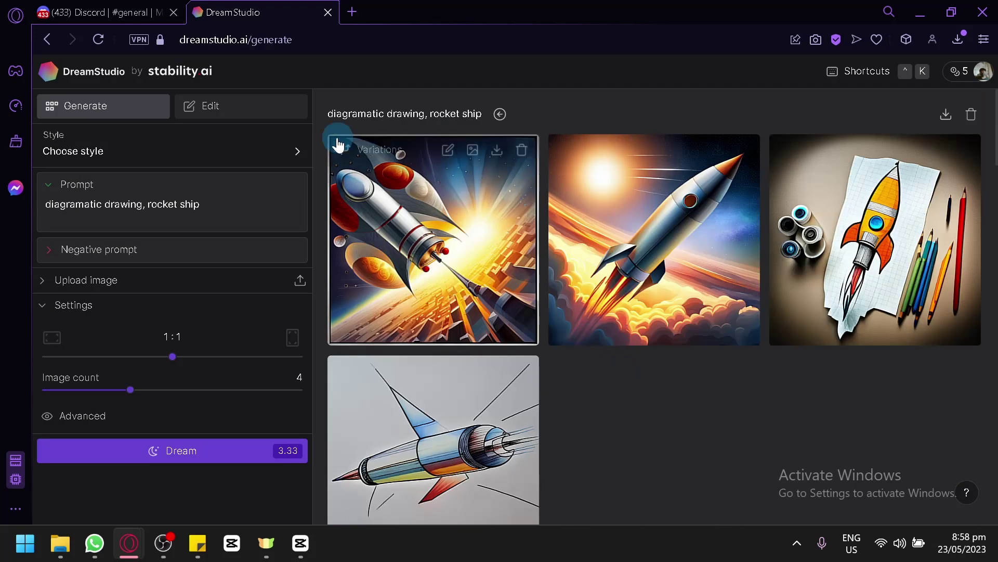
# - Switch to Discord, view the Midjourney rocket ship grid enlarged, and close it
pyautogui.click(146, 8)
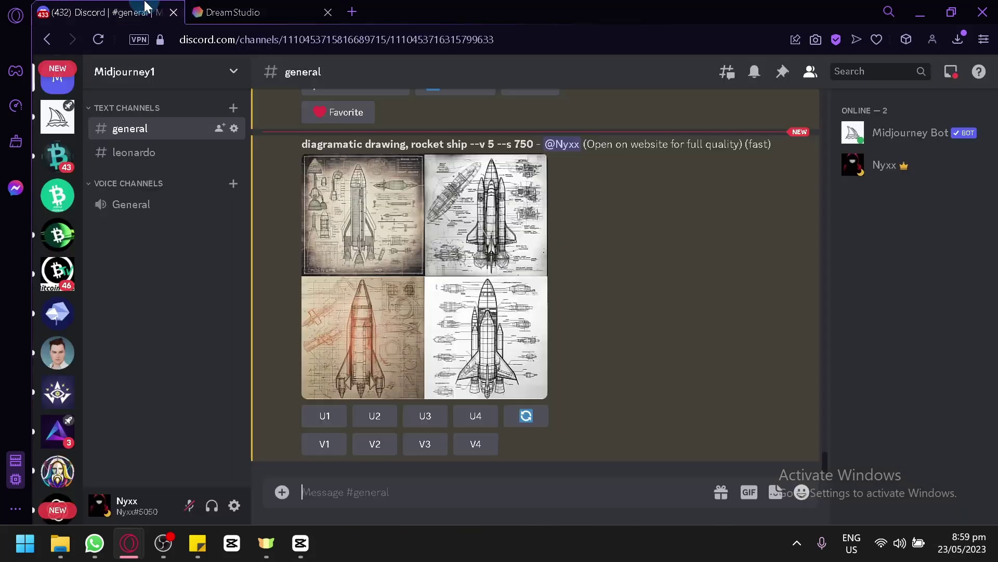
pyautogui.click(503, 252)
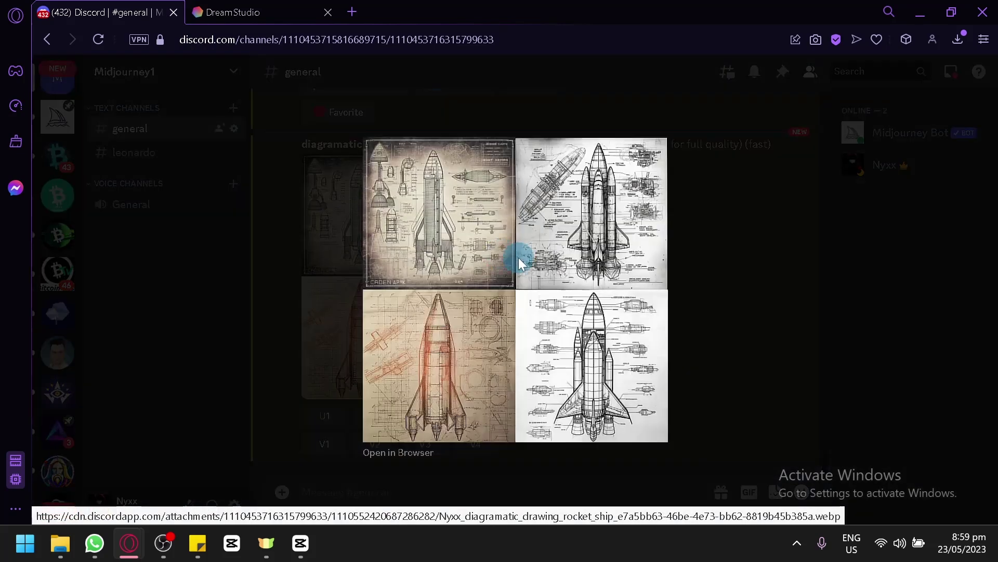
pyautogui.click(726, 226)
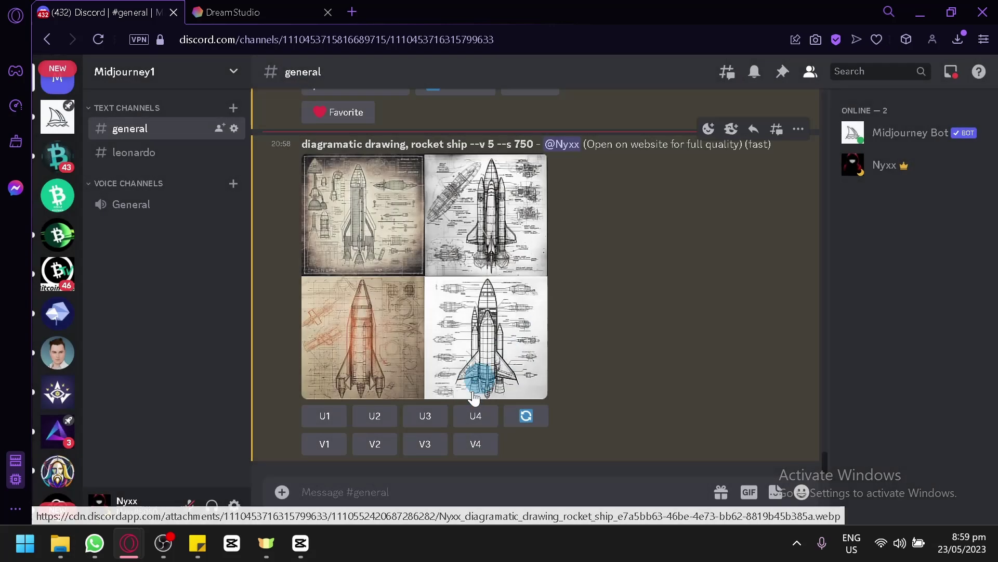
# - Upscale the third rocket ship image from the Midjourney grid, view the upscaled result enlarged, and close it
pyautogui.click(423, 419)
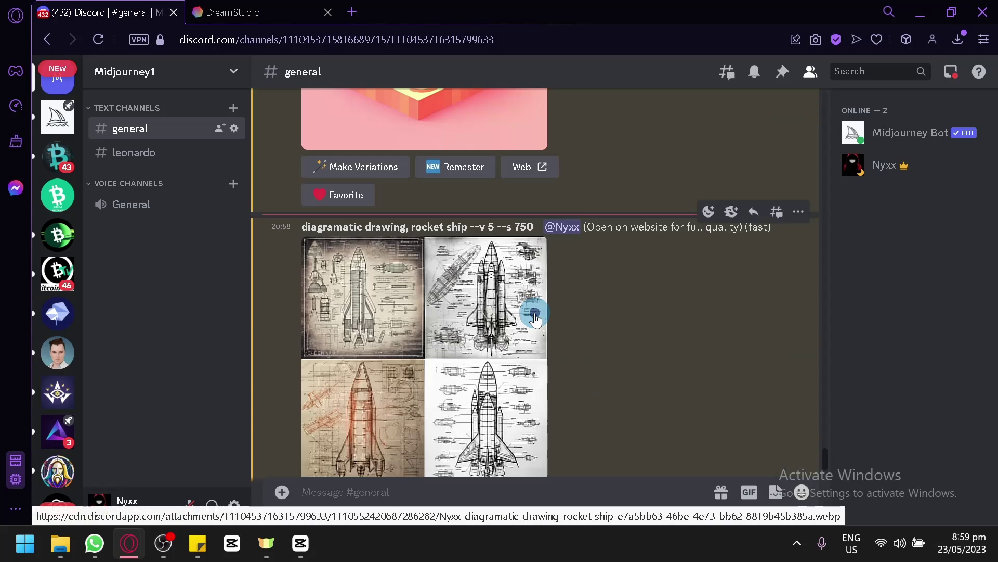
pyautogui.click(533, 311)
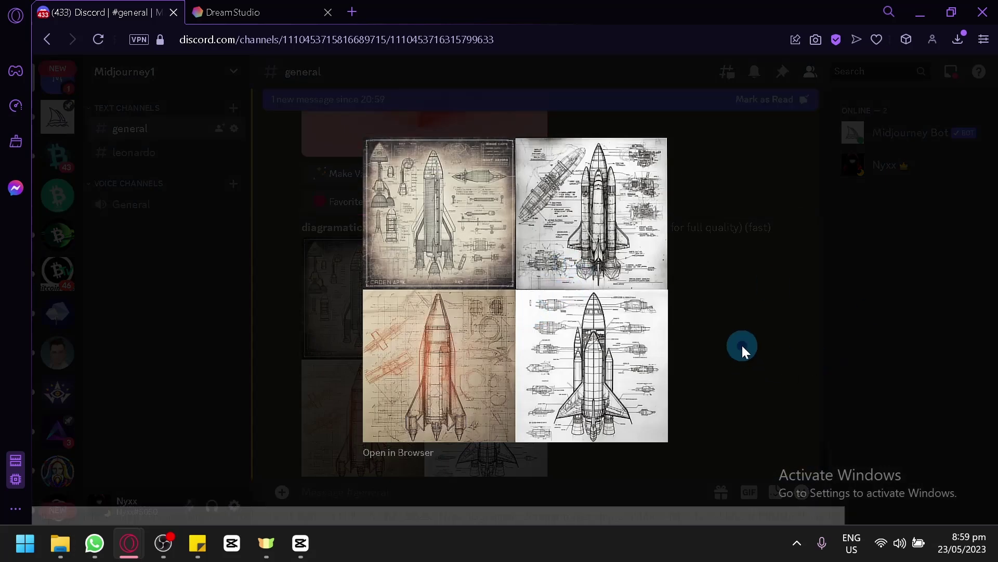
pyautogui.click(742, 344)
pyautogui.click(492, 315)
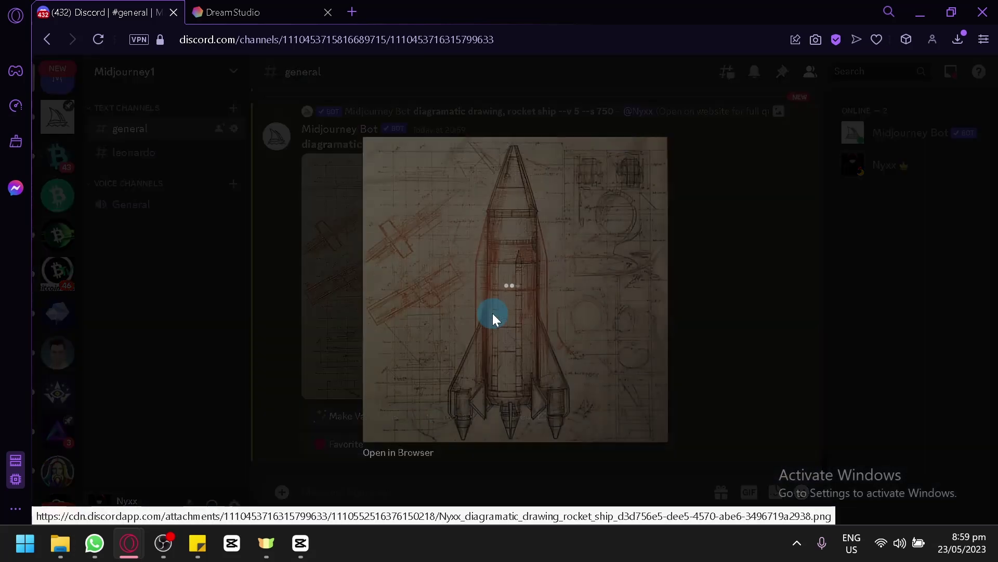
pyautogui.click(725, 271)
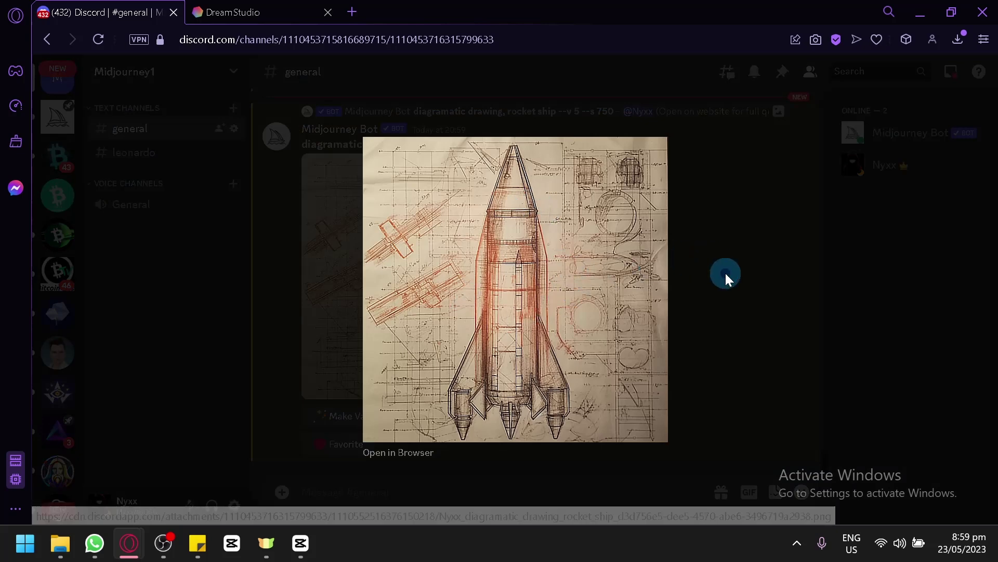
# - Upscale the second rocket ship image from the Midjourney grid, and switch to DreamStudio to review its rocket ship images
pyautogui.scroll(5, 684, 283)
pyautogui.click(371, 372)
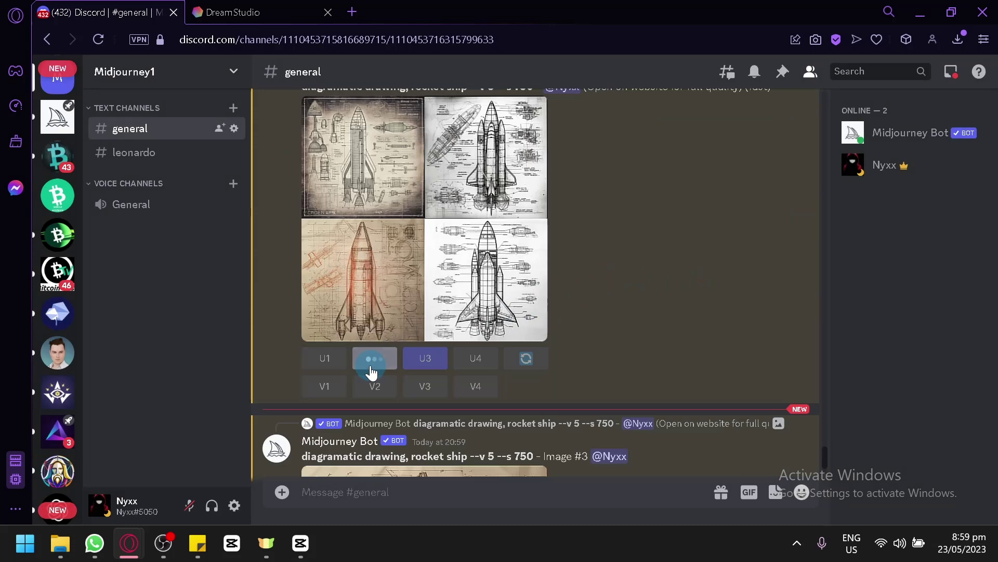
pyautogui.click(306, 13)
pyautogui.click(690, 389)
pyautogui.click(736, 421)
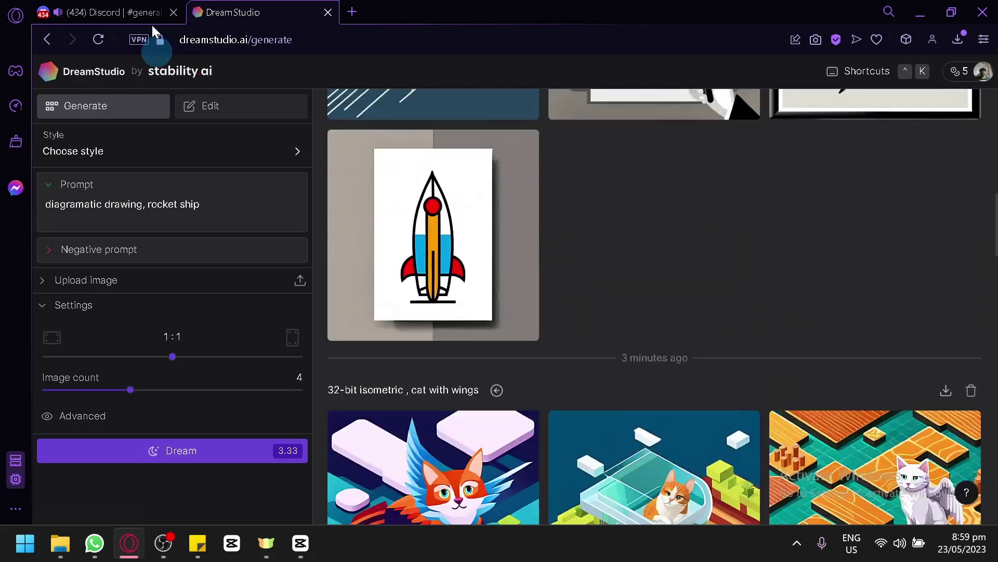
# - Return to Discord and enlarge the upscaled second rocket ship image
pyautogui.click(134, 10)
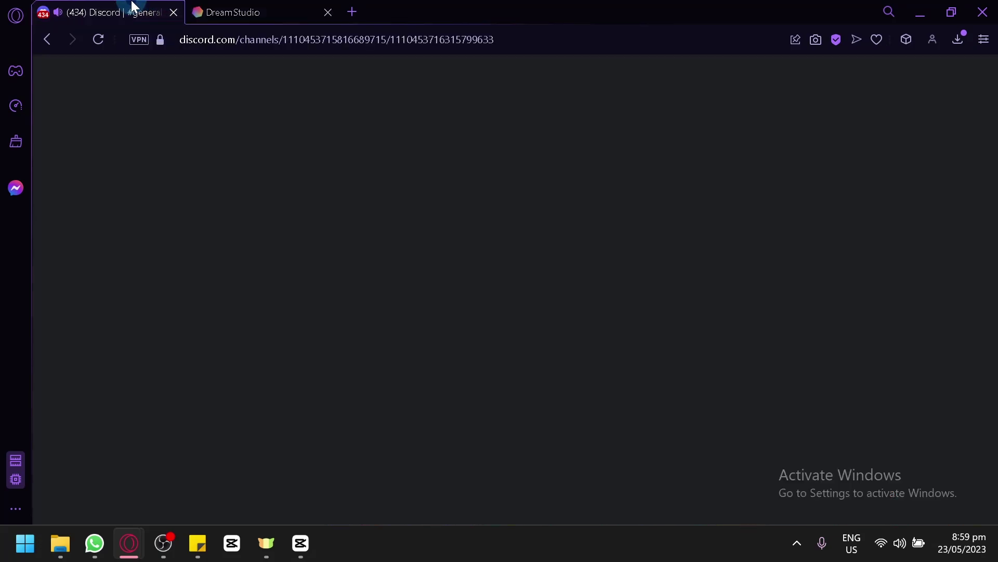
pyautogui.click(431, 266)
pyautogui.scroll(-10, 468, 270)
pyautogui.click(473, 289)
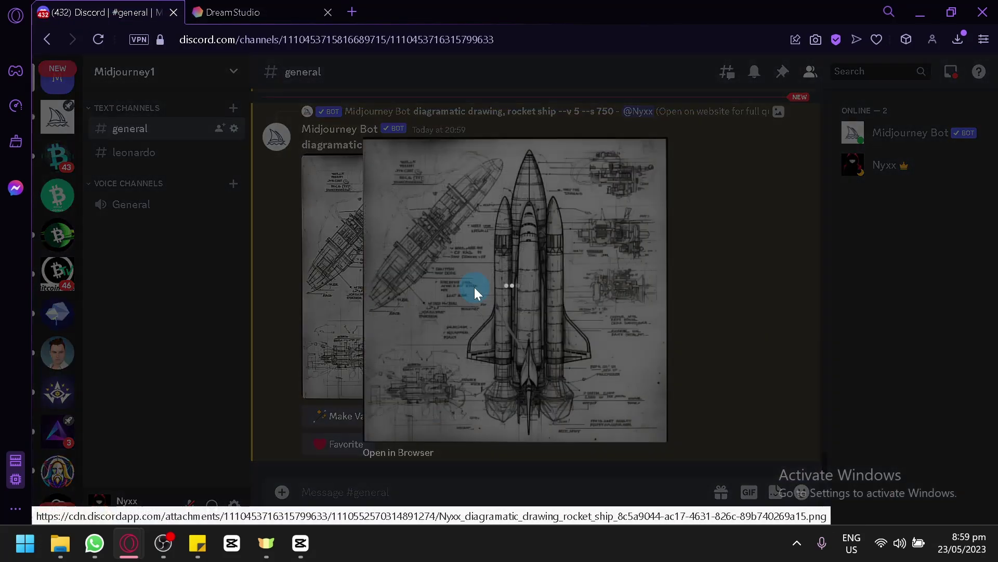
# - Switch to DreamStudio and look through the earlier results down to the moon and earth images
pyautogui.click(224, 10)
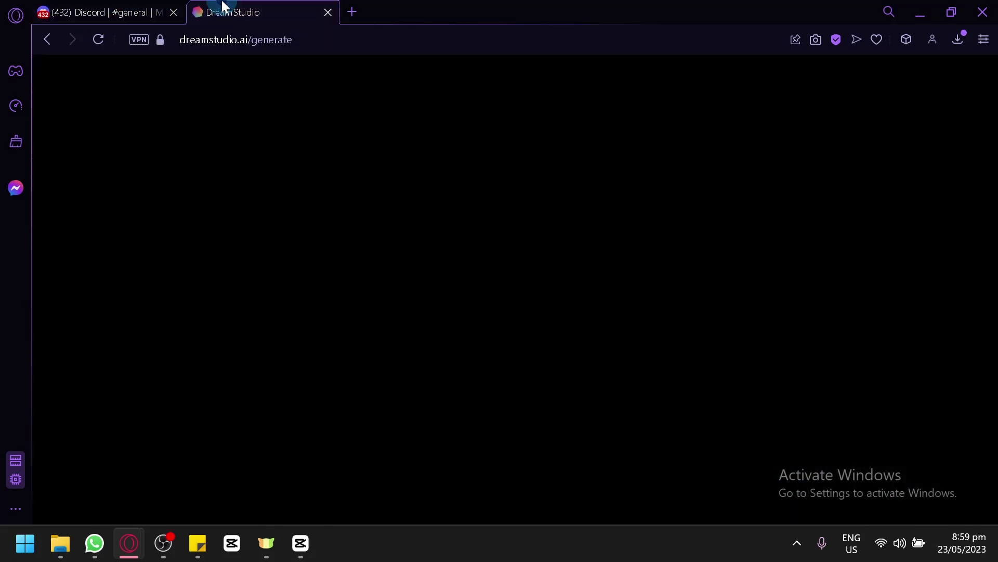
pyautogui.click(482, 249)
pyautogui.scroll(-10, 488, 250)
pyautogui.click(507, 244)
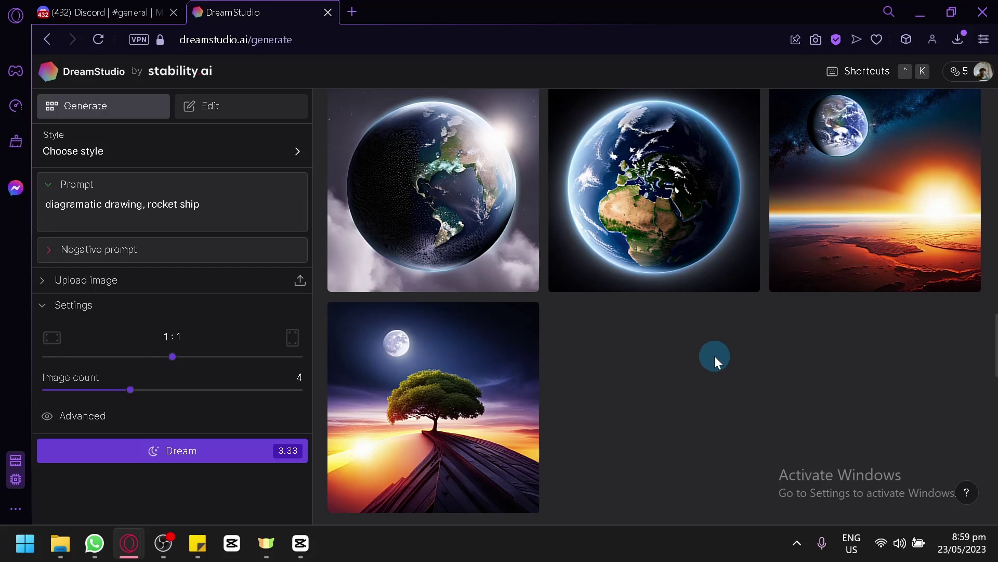
# - Switch back to Discord, close the enlarged rocket ship image, and compare it once more with the DreamStudio results
pyautogui.click(104, 12)
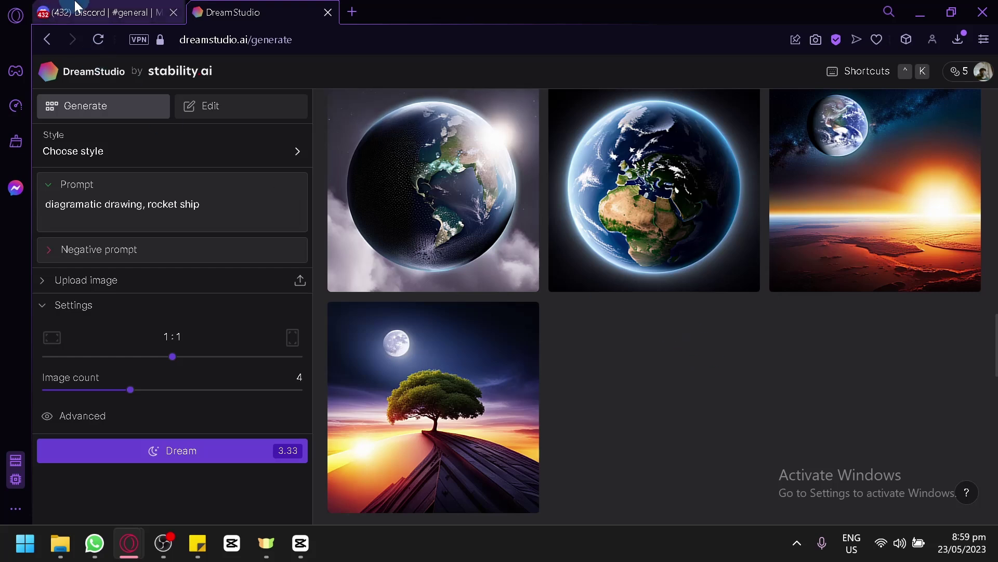
pyautogui.click(775, 255)
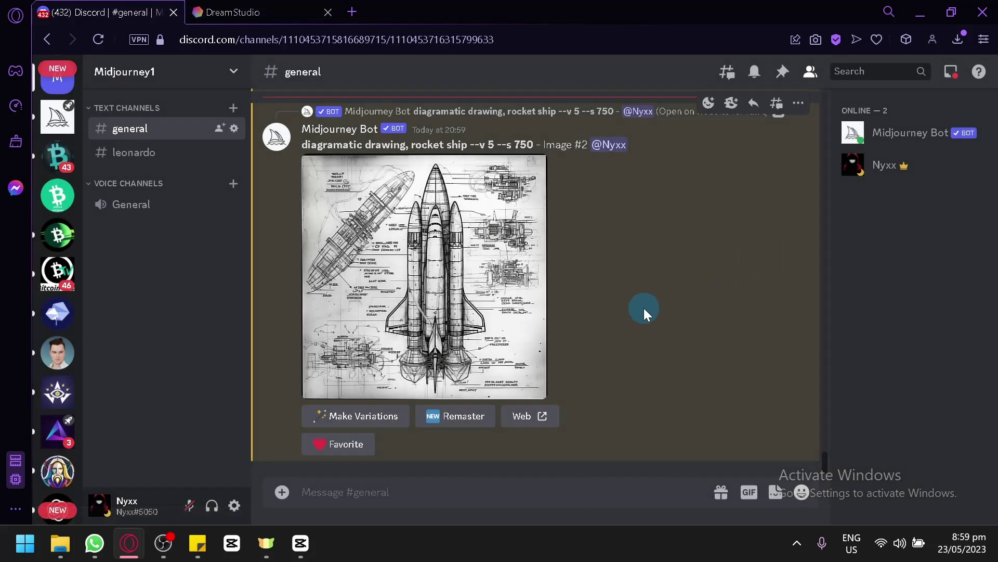
pyautogui.click(263, 12)
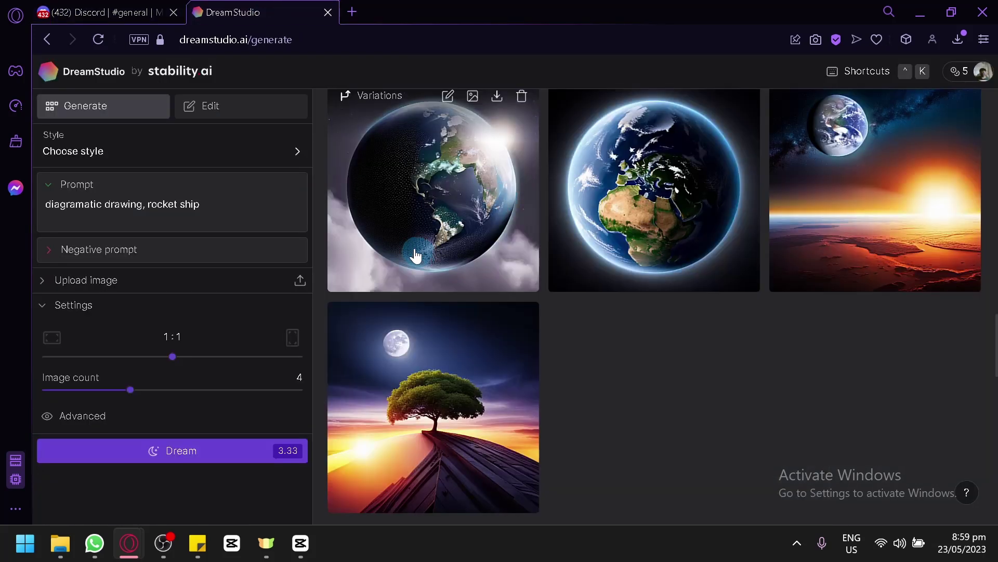
pyautogui.click(83, 8)
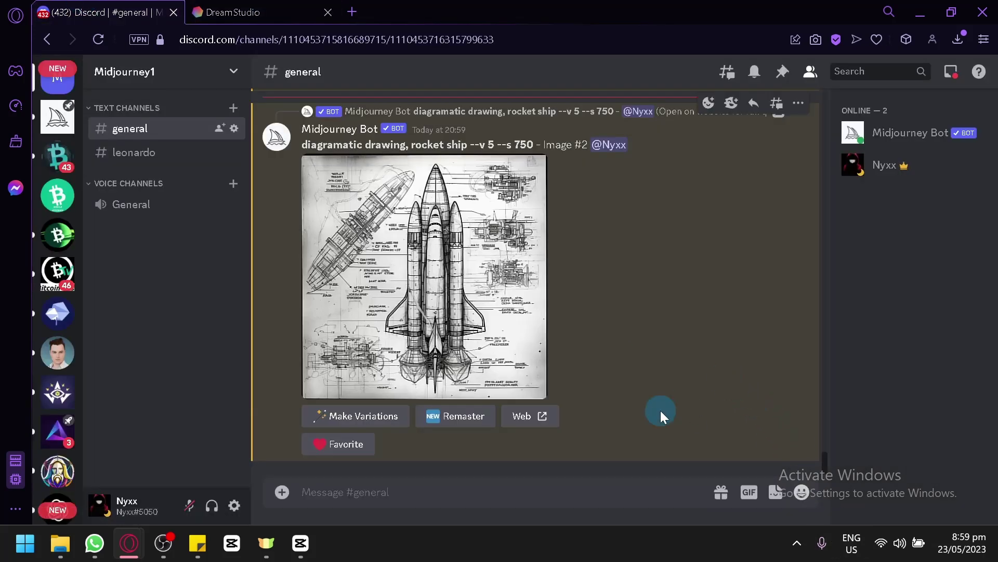